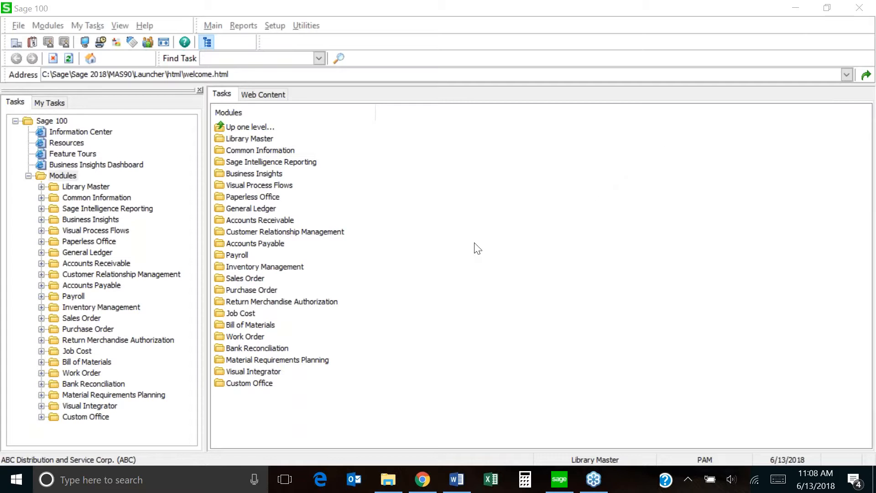
Open Accounts Receivable Options from the AR Setup tasks, accepting the 6/13/2018 accounting date.
click(97, 264)
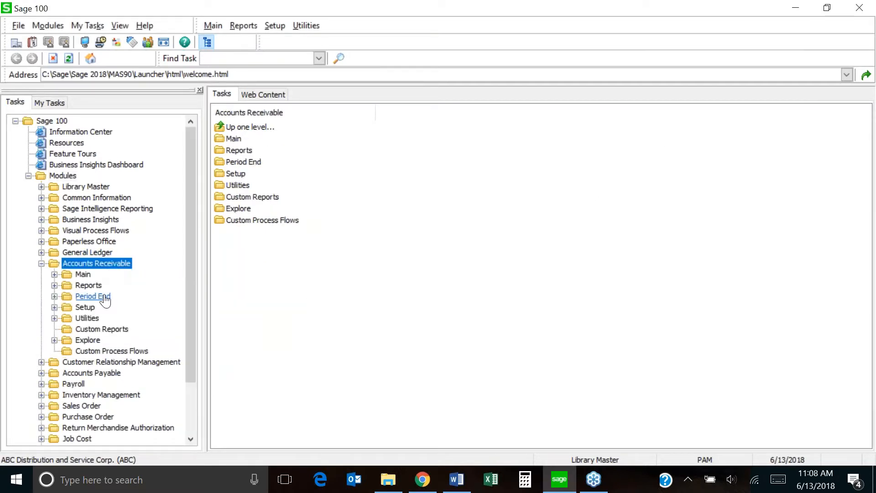
click(93, 311)
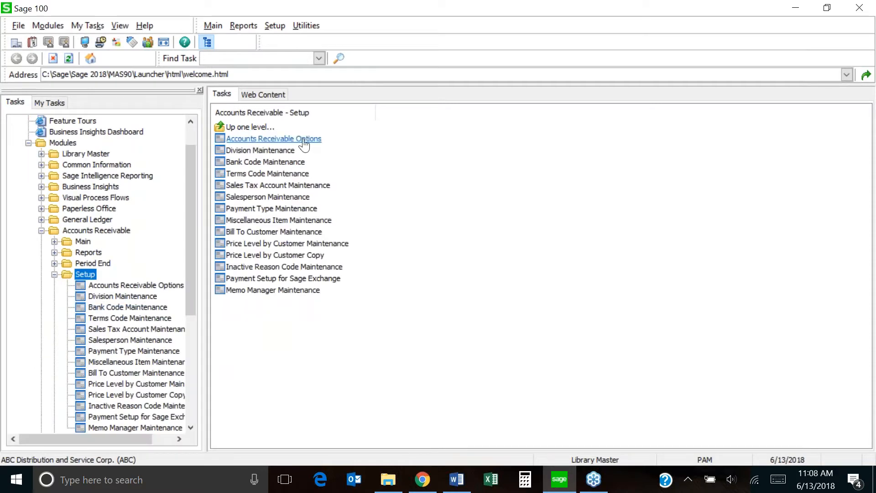
click(304, 140)
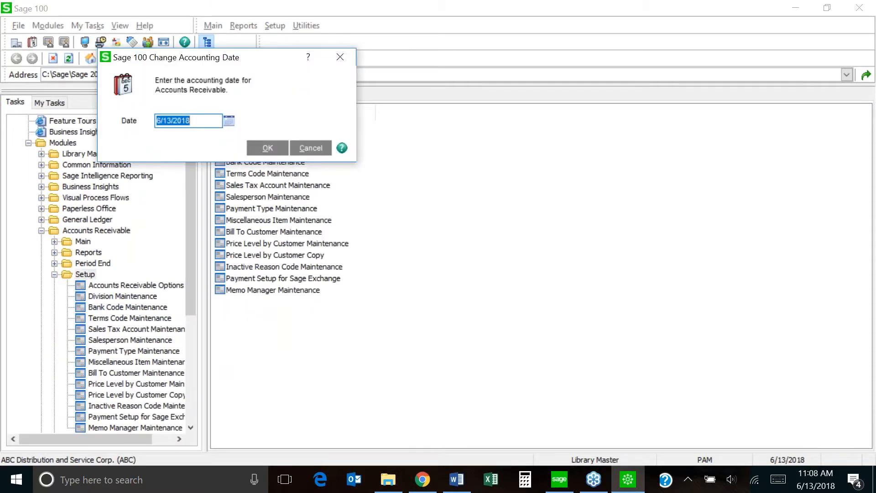
click(272, 148)
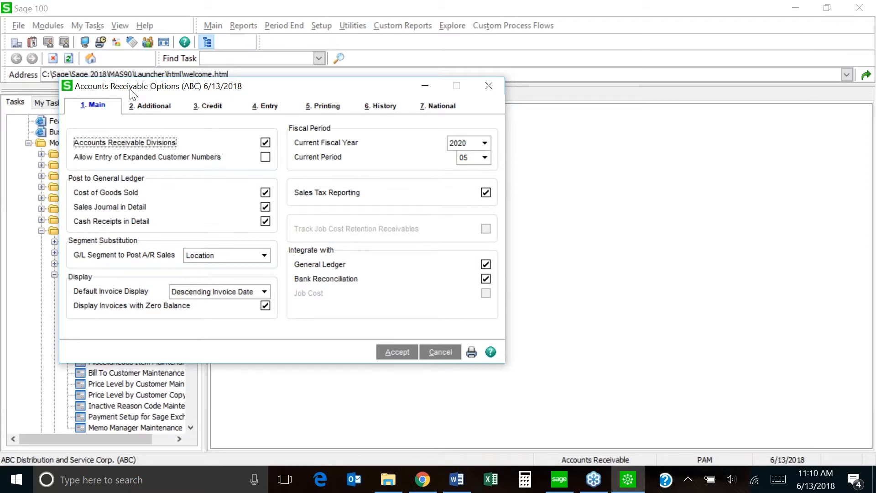
Switch to the '2. Additional' tab of the Accounts Receivable Options.
click(149, 110)
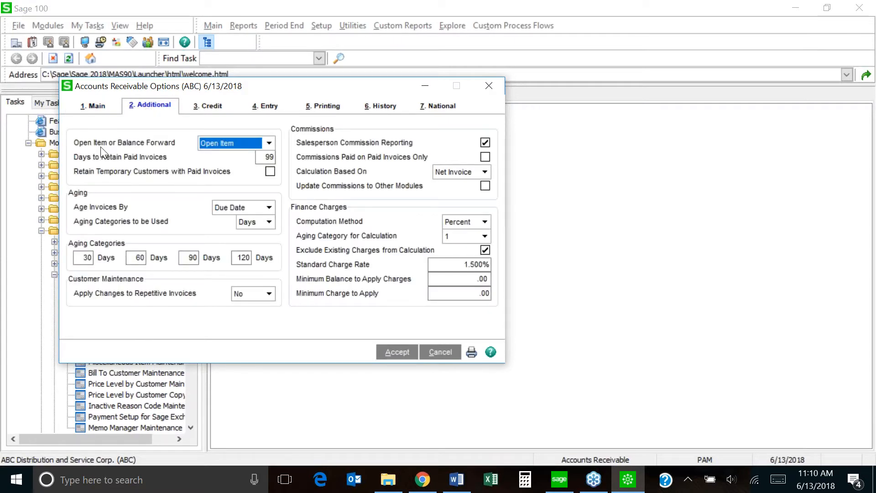
click(269, 143)
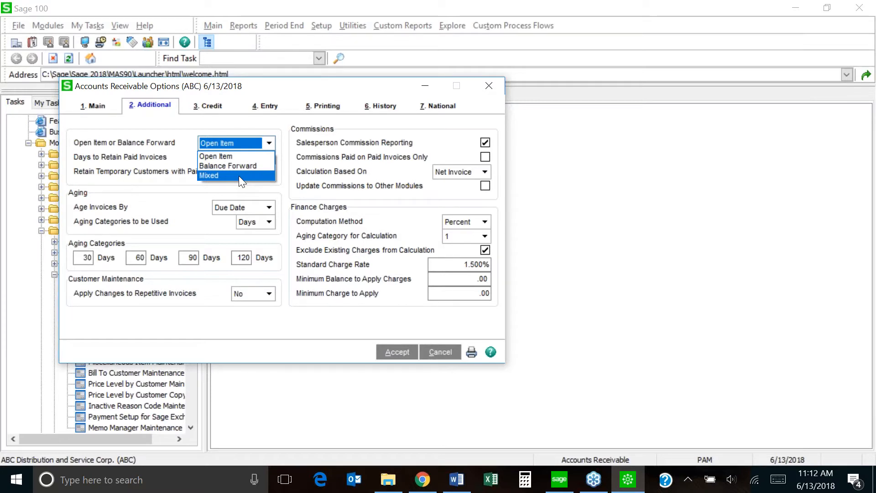
click(242, 156)
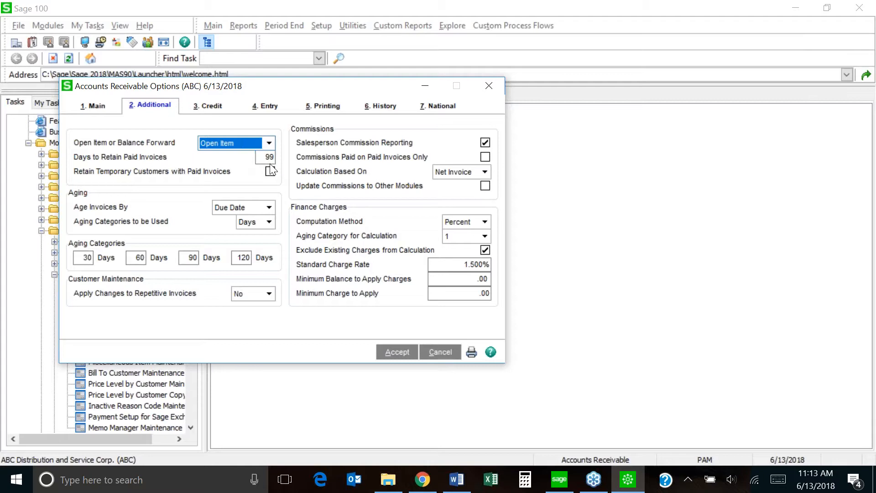
click(181, 156)
Change Days to Retain Paid Invoices from 99 to 999.
click(265, 157)
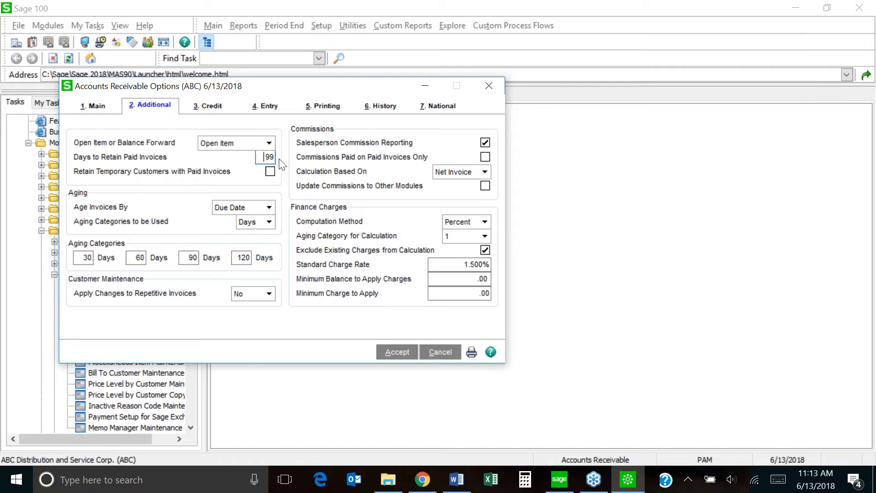
text(9)
drag(264, 157, 285, 157)
text(0)
text(999)
Leave commission Calculation Based On set to Net Invoice.
click(486, 173)
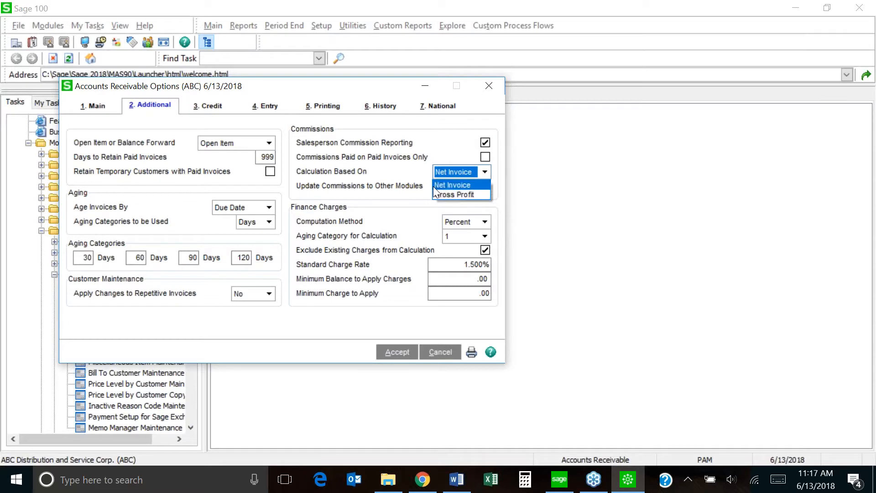
click(401, 195)
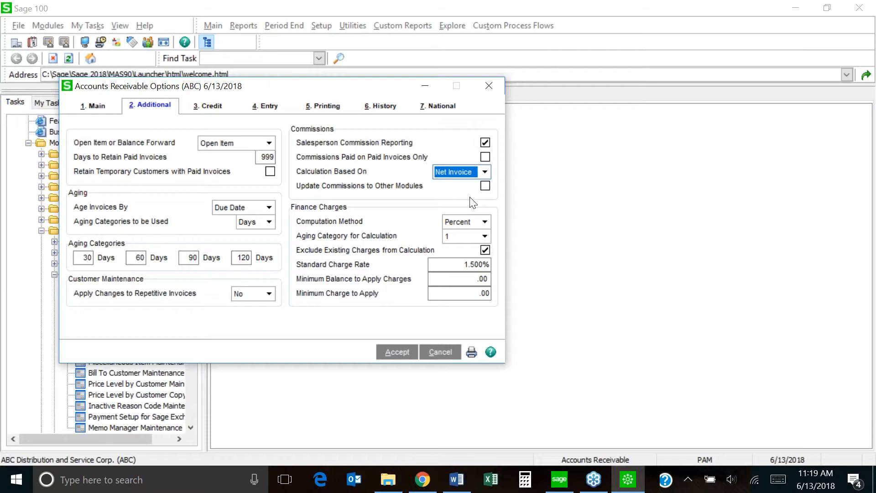
On the Credit tab, set Credit Limit Checking to Both.
click(213, 111)
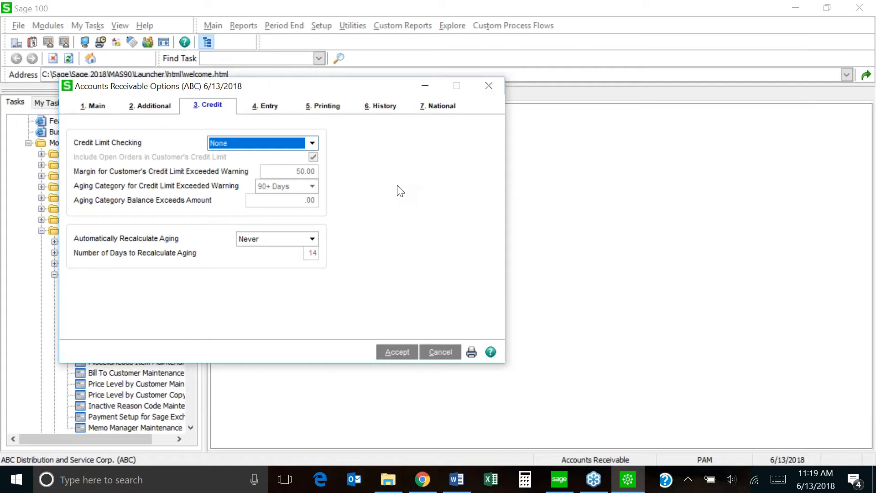
click(312, 143)
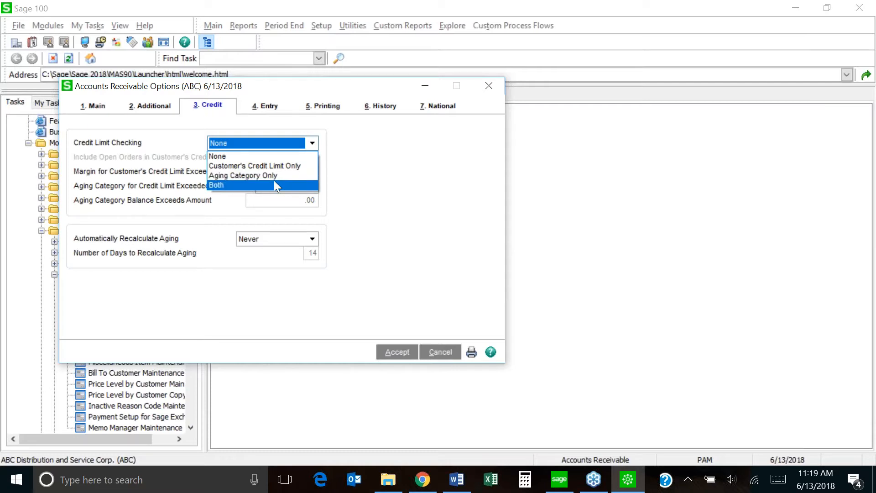
click(370, 197)
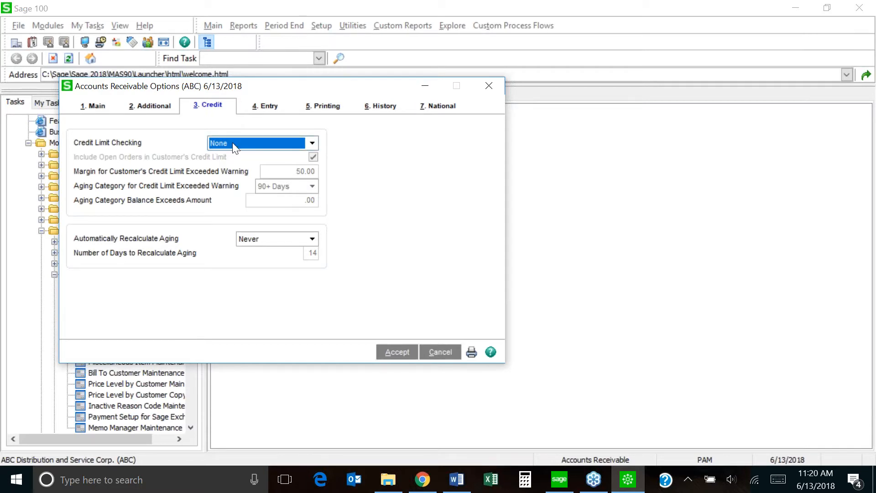
click(312, 143)
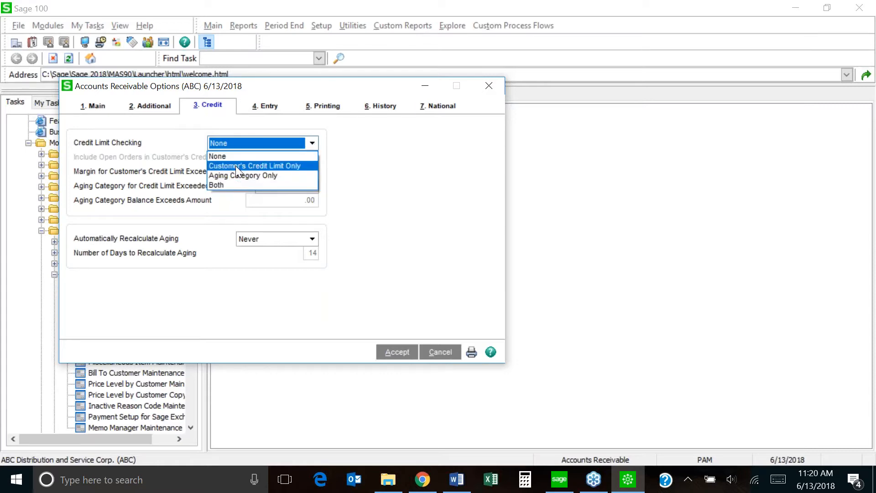
click(226, 185)
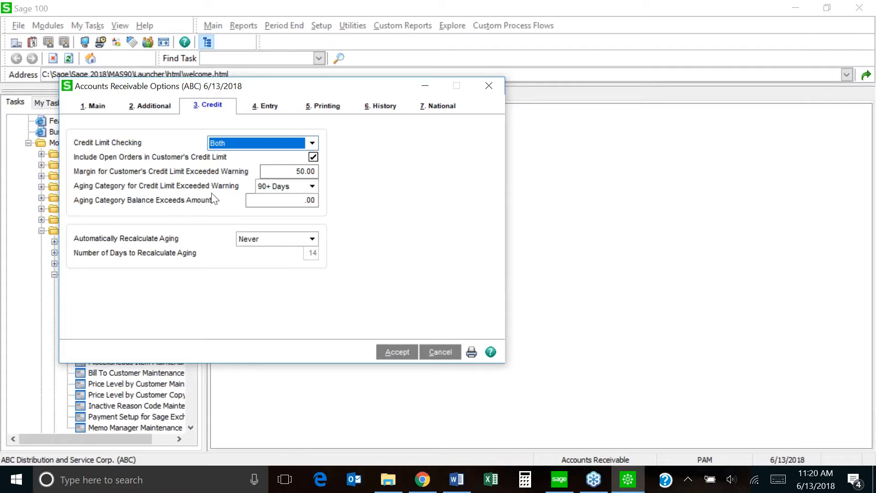
click(310, 188)
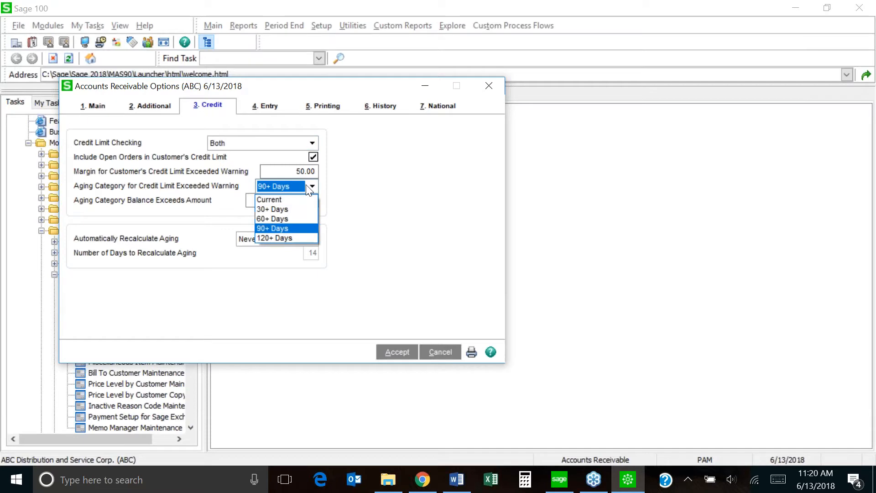
click(292, 227)
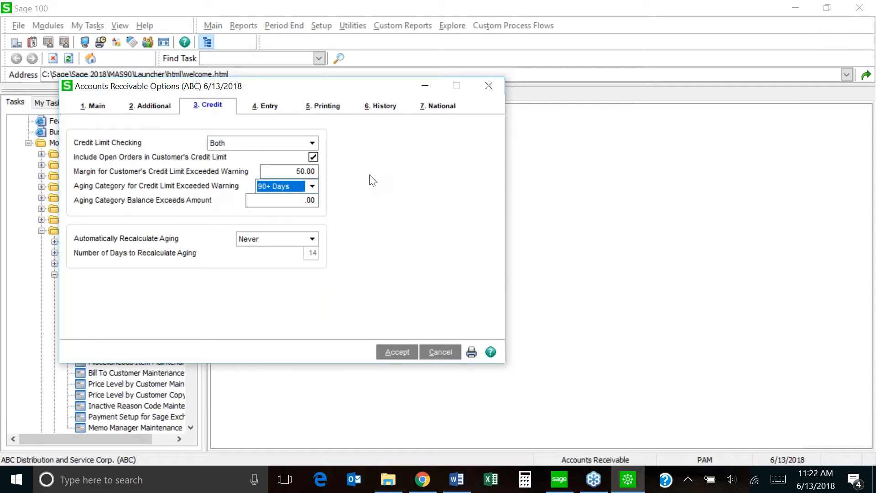
On the 6. History tab, keep Customer Changes to Track at All.
click(381, 112)
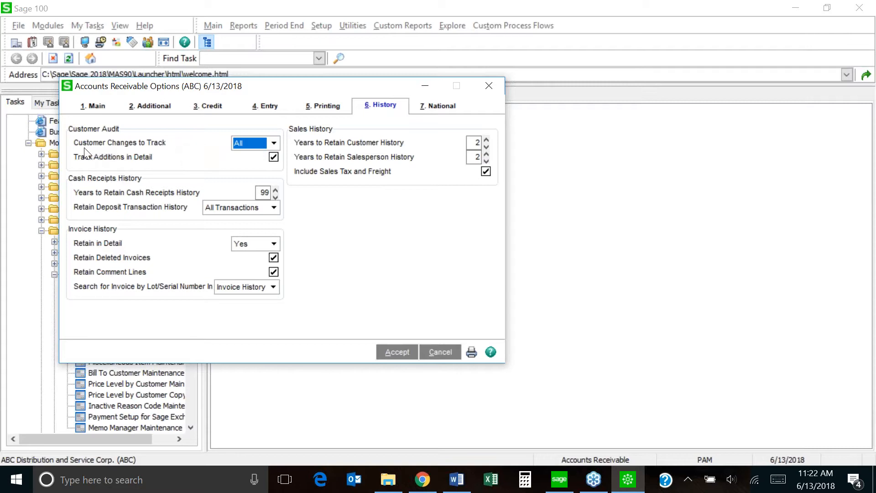
click(273, 144)
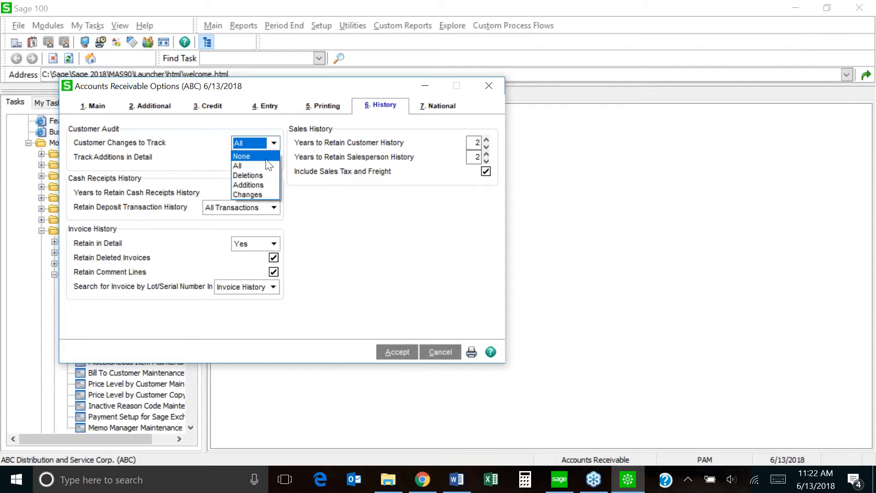
click(260, 166)
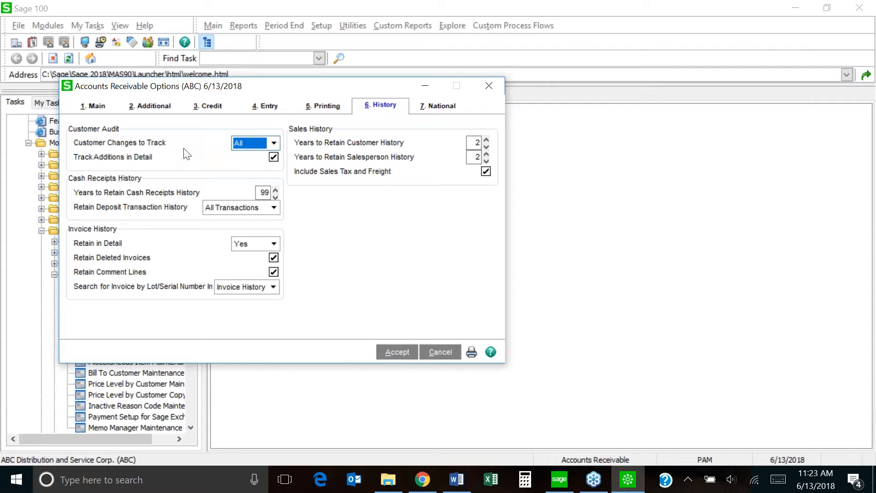
Confirm Customer Changes to Track stays All and select the cash receipts history years field.
click(278, 144)
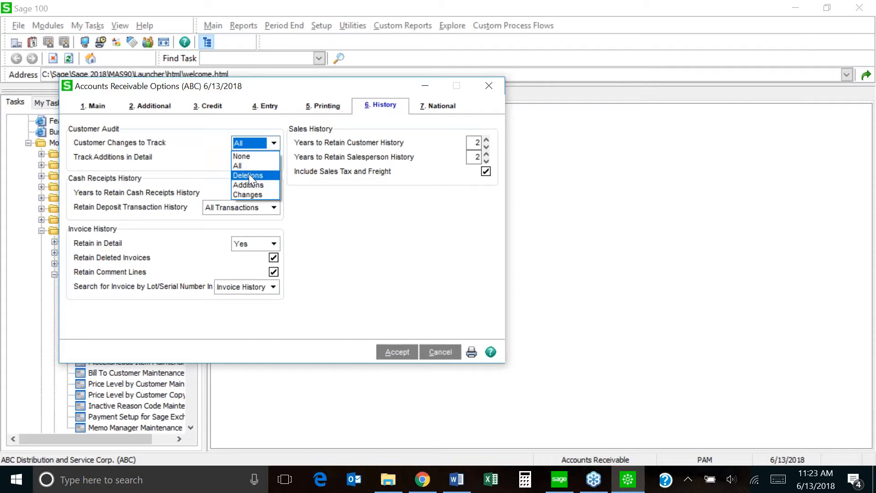
click(332, 208)
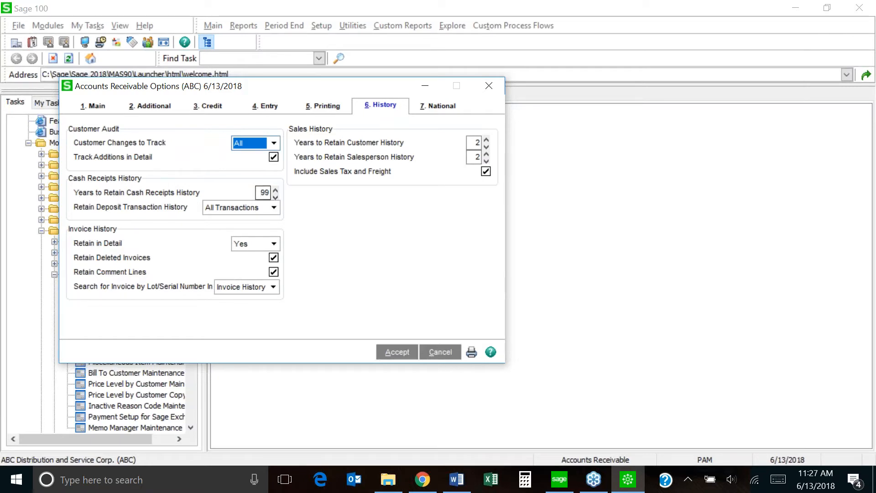
click(259, 192)
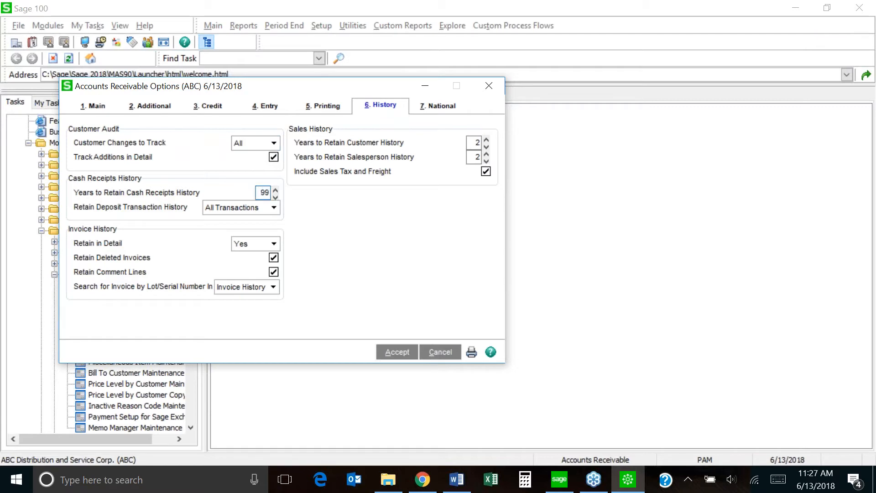
Try 1 year for cash receipts history retention, rejected by the two-year minimum warning.
click(276, 189)
text(1)
key(Tab)
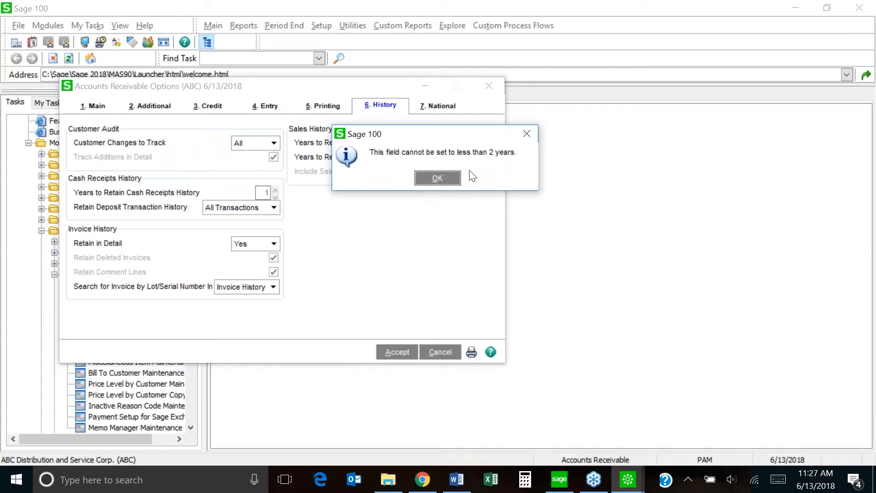
click(437, 178)
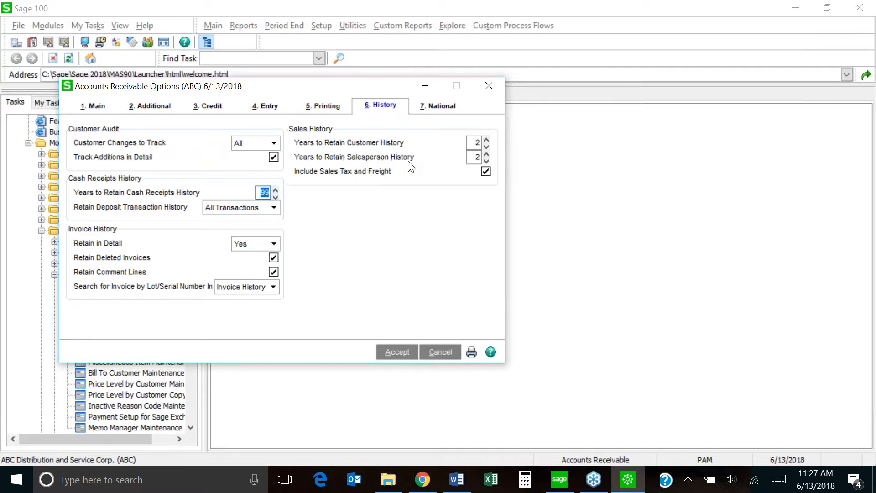
Change Years to Retain Customer History from 99 to 2.
click(476, 144)
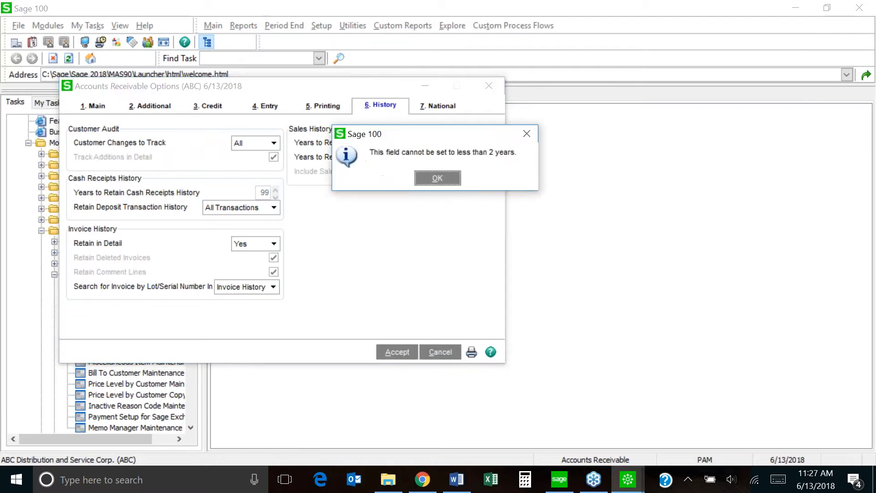
click(437, 178)
text(99)
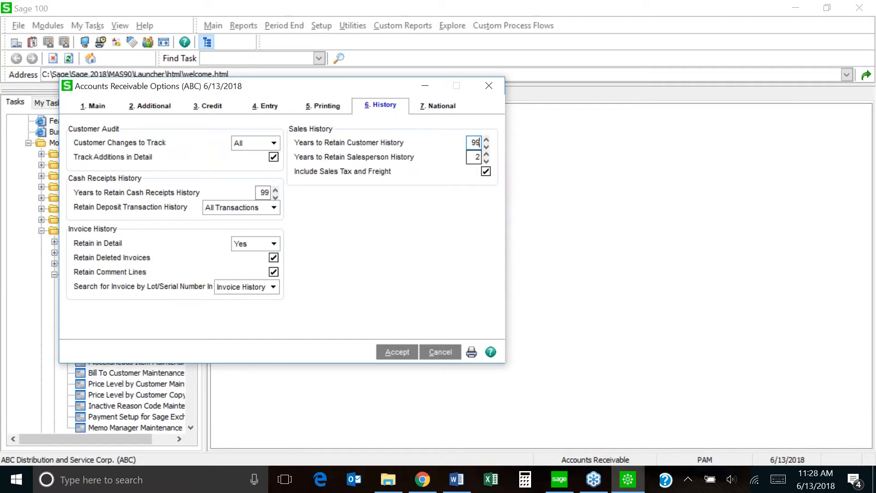
drag(470, 142, 486, 144)
text(2)
click(452, 223)
Accept the Accounts Receivable Options changes and open Miscellaneous Item Maintenance.
click(392, 356)
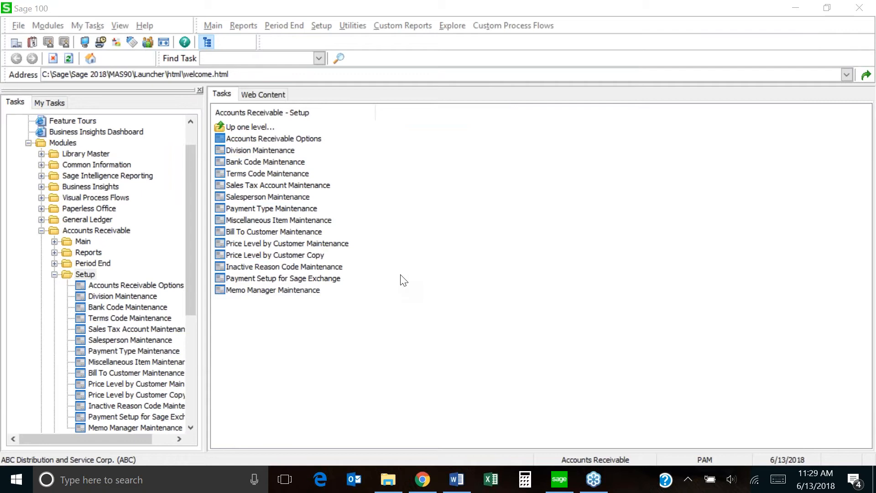
click(401, 275)
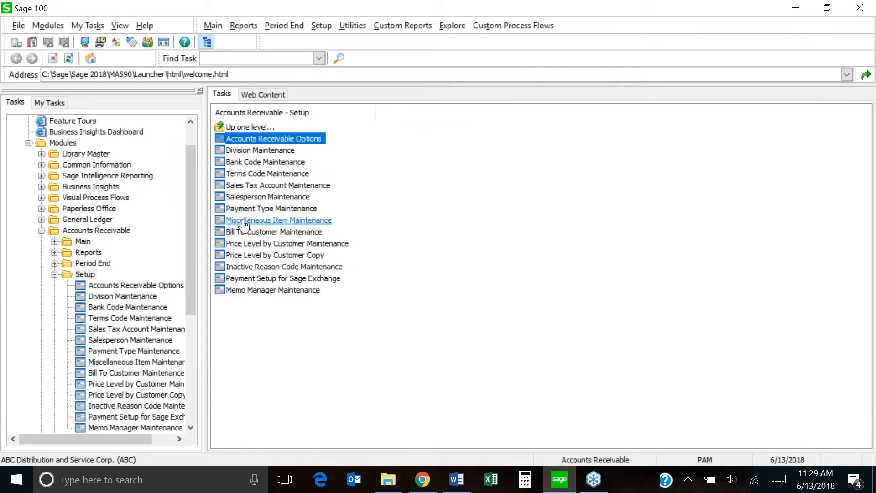
click(258, 221)
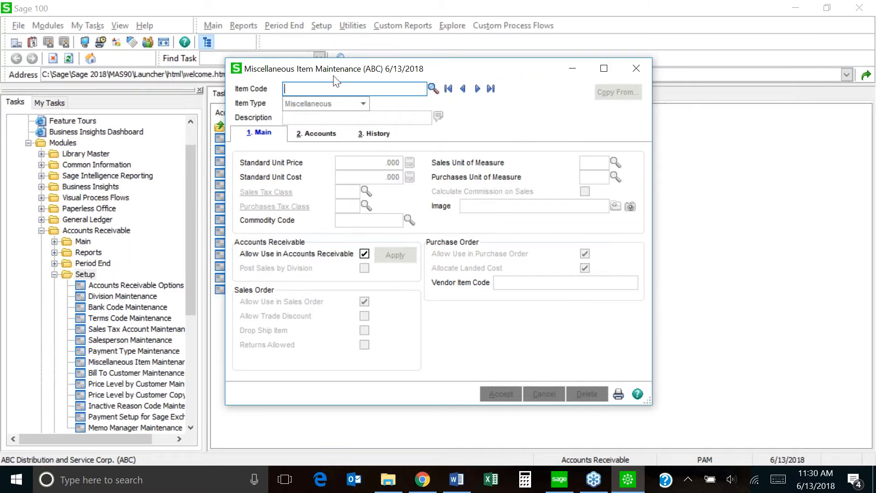
Open the Miscellaneous Items List lookup and scroll through its 26 item records.
click(432, 88)
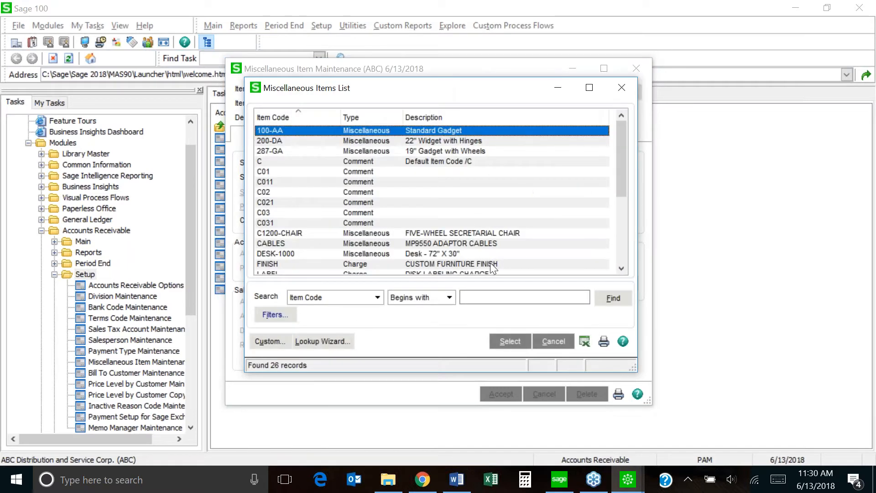
drag(623, 176, 622, 204)
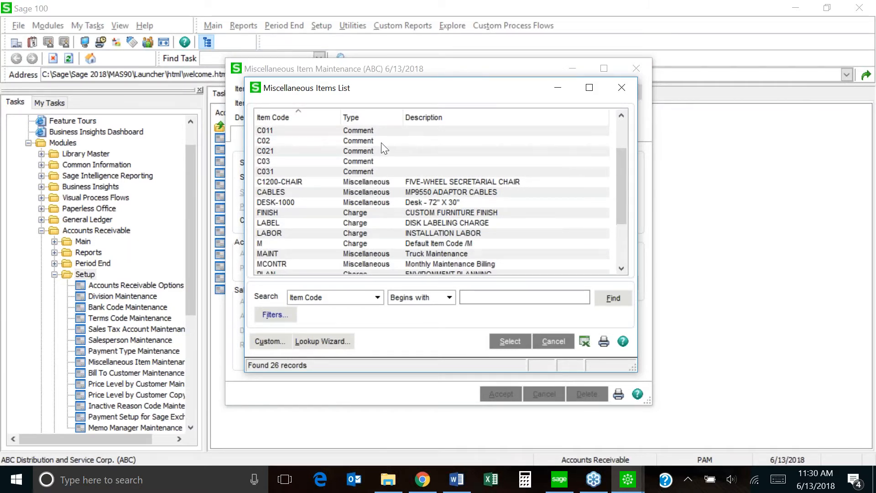
drag(626, 179, 626, 127)
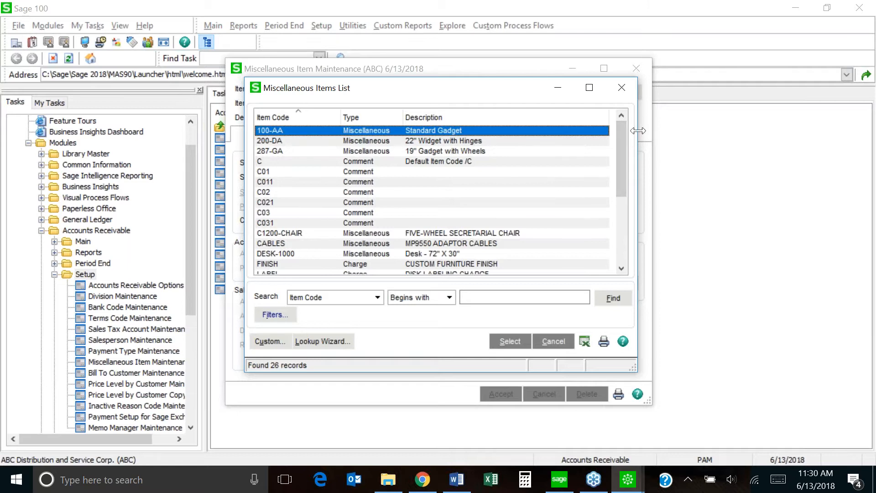
Load item 100-AA Standard Gadget (price 145.000, cost 66.000, TX tax class) into the form.
double_click(374, 130)
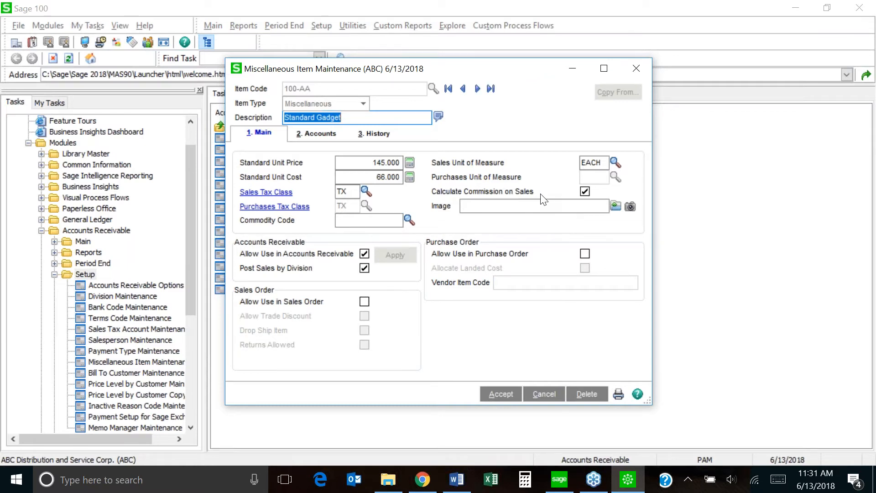
Accept 100-AA, then load the FINISH charge item, allow it in Accounts Receivable and save it.
key(alt+a)
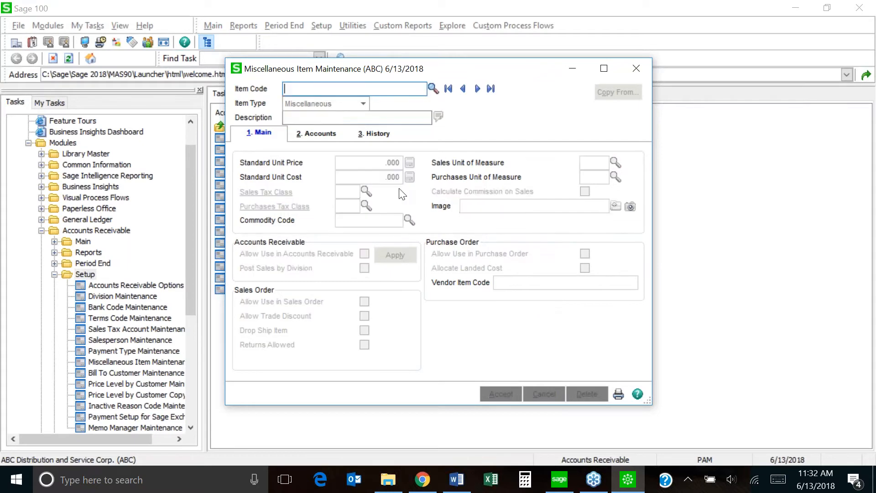
click(434, 88)
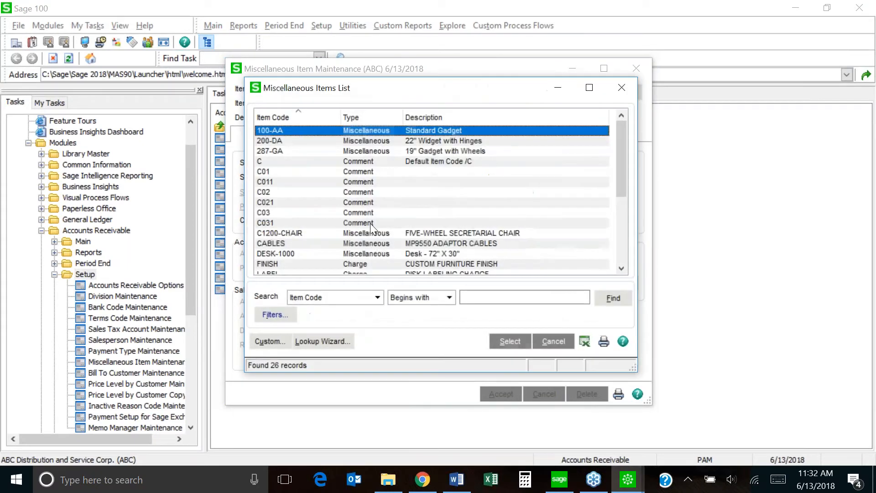
click(371, 264)
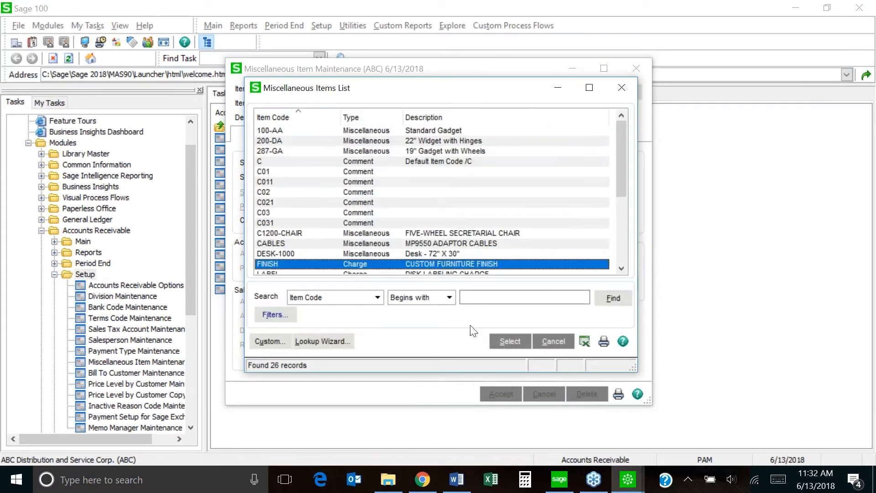
click(508, 342)
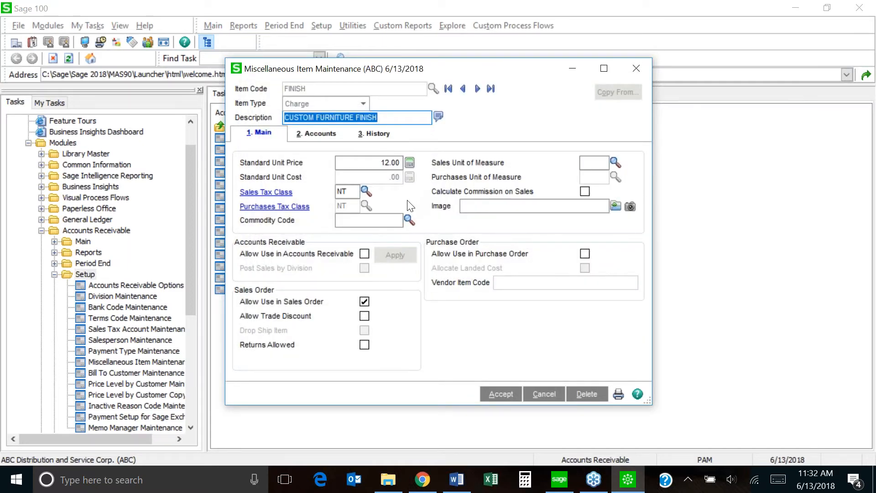
click(365, 253)
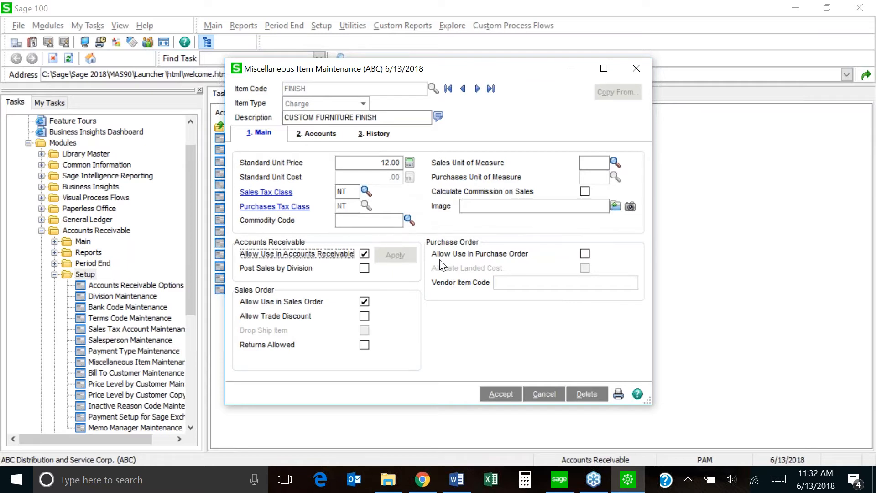
click(500, 393)
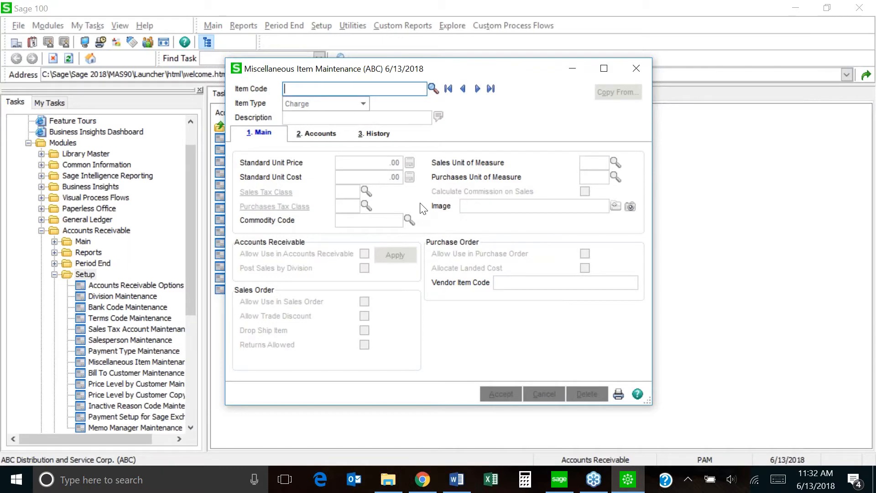
Load comment item C01, enable it for Accounts Receivable and Purchase Order, and save it.
click(433, 89)
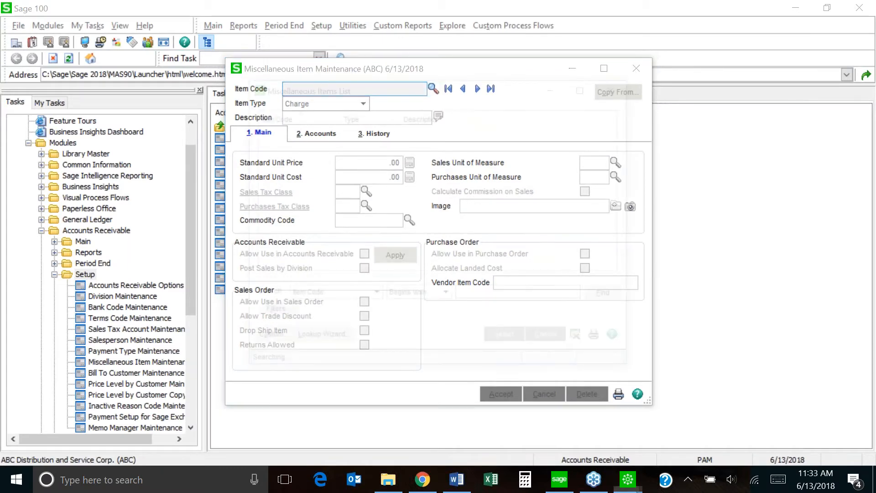
click(357, 174)
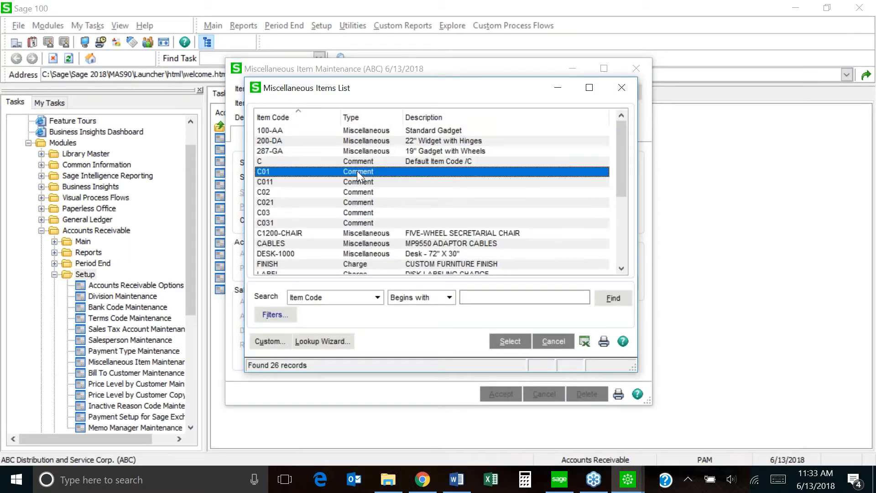
double_click(357, 170)
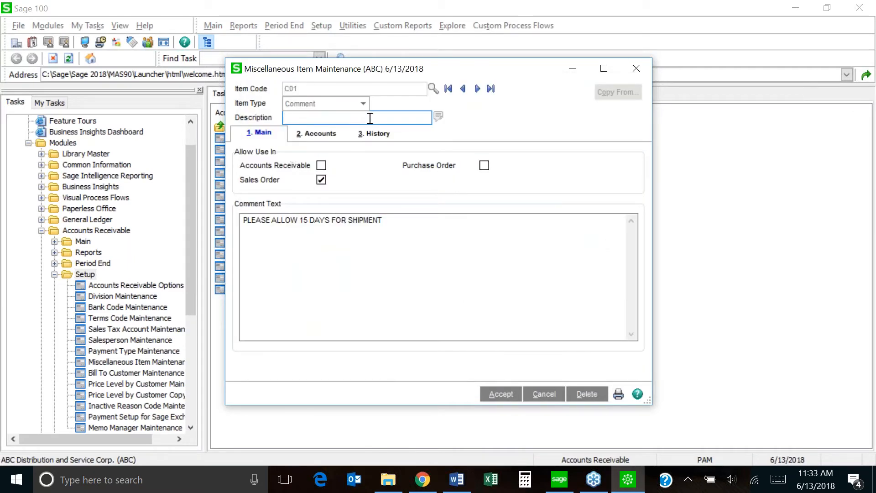
click(322, 166)
click(485, 165)
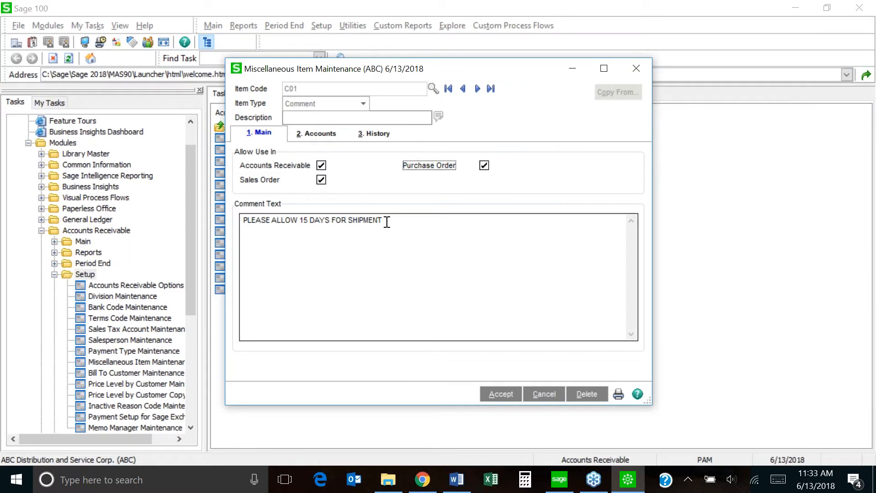
click(500, 395)
Reload item 100-AA and view its G/L accounts: sales 400-01-00, COGS 450-10-00, inventory 115-00-01.
click(433, 89)
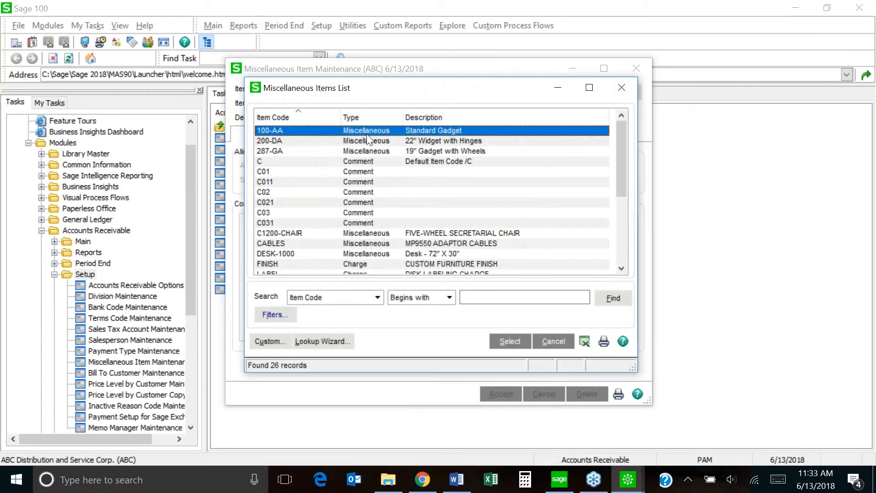
double_click(366, 130)
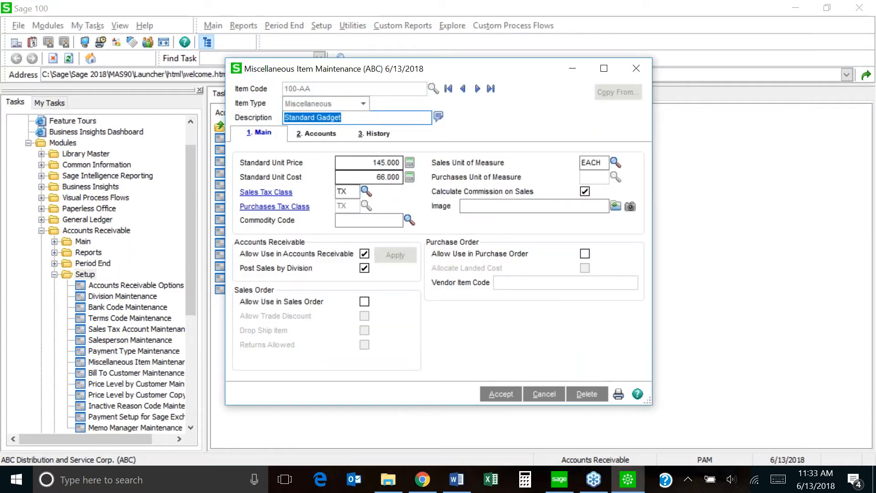
click(304, 135)
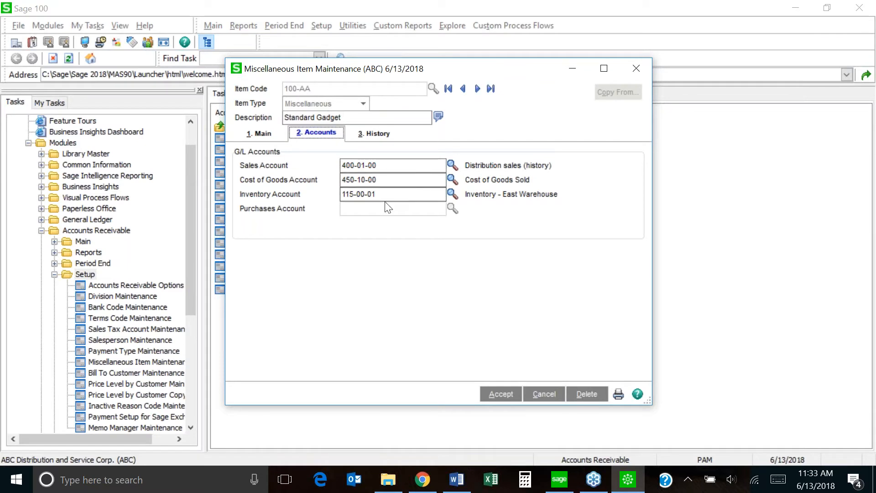
View 100-AA's period history as sales, then as quantities, and accept the record.
click(378, 134)
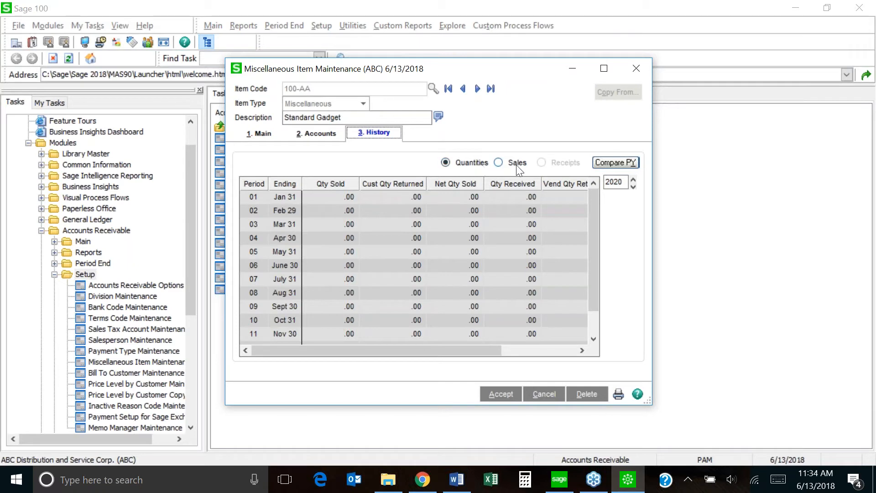
click(499, 164)
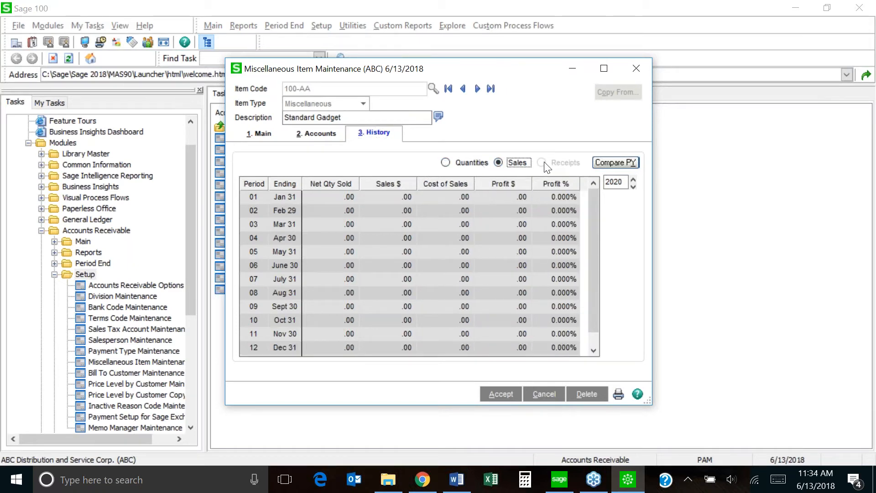
click(446, 164)
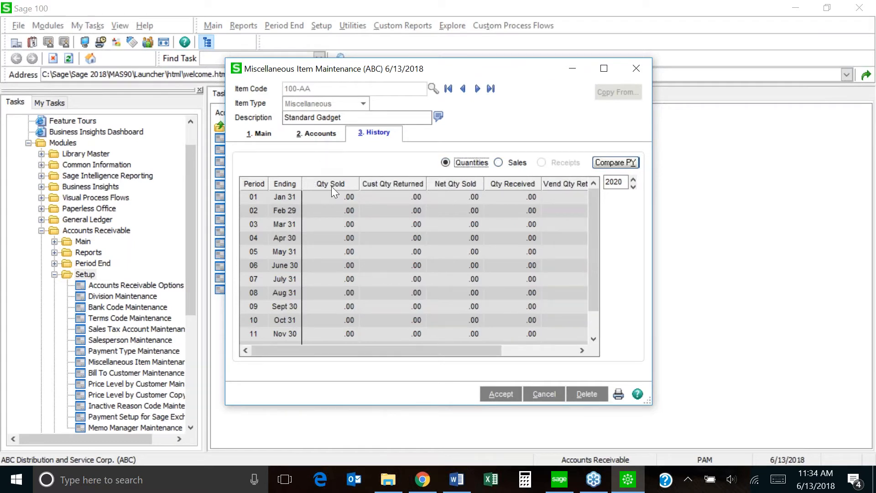
click(497, 400)
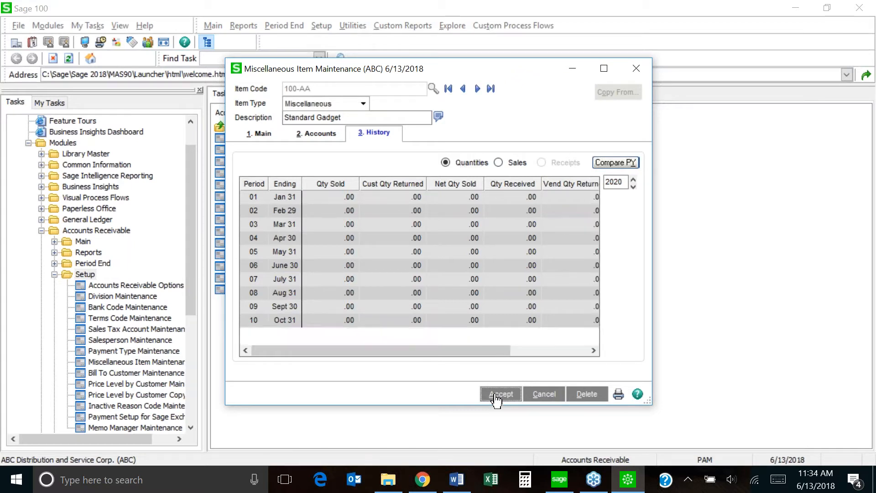
click(638, 68)
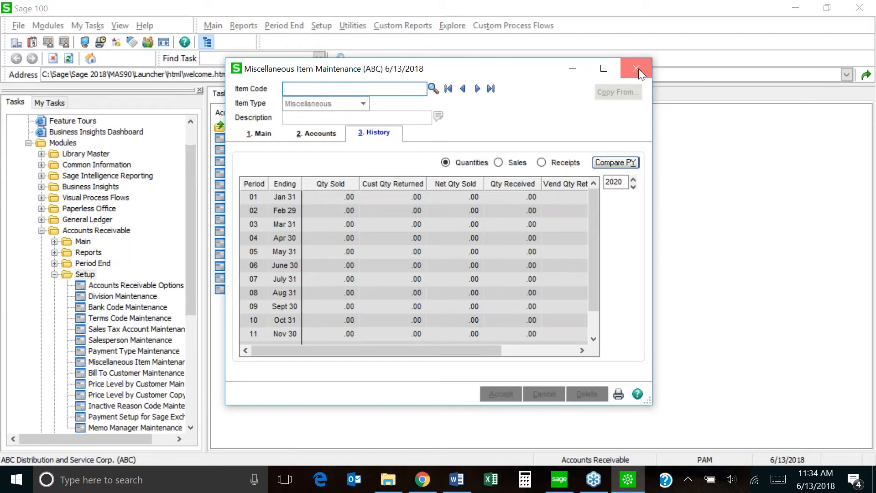
Close Miscellaneous Item Maintenance, collapse AR Setup, and show the Accounts Receivable Main tasks.
click(639, 68)
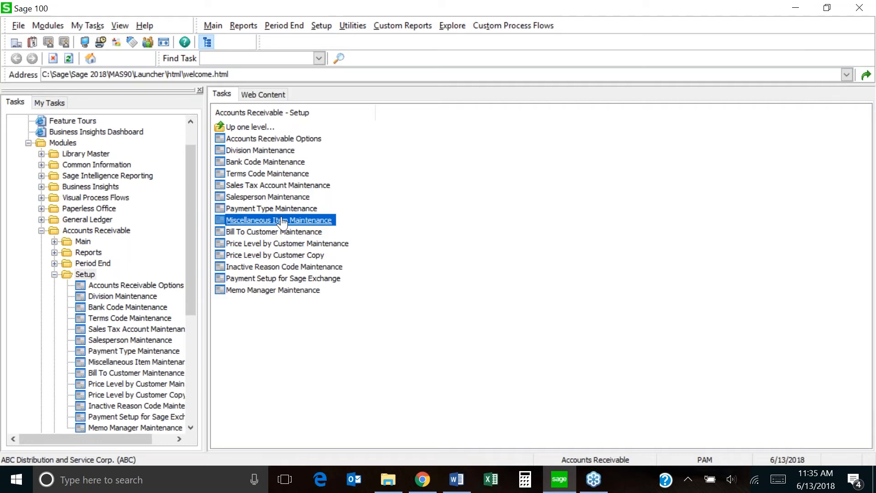
click(55, 274)
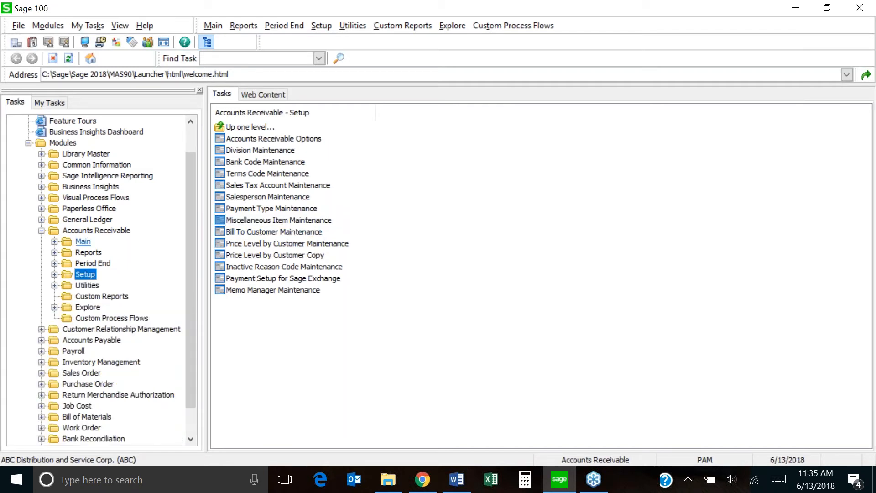
click(83, 242)
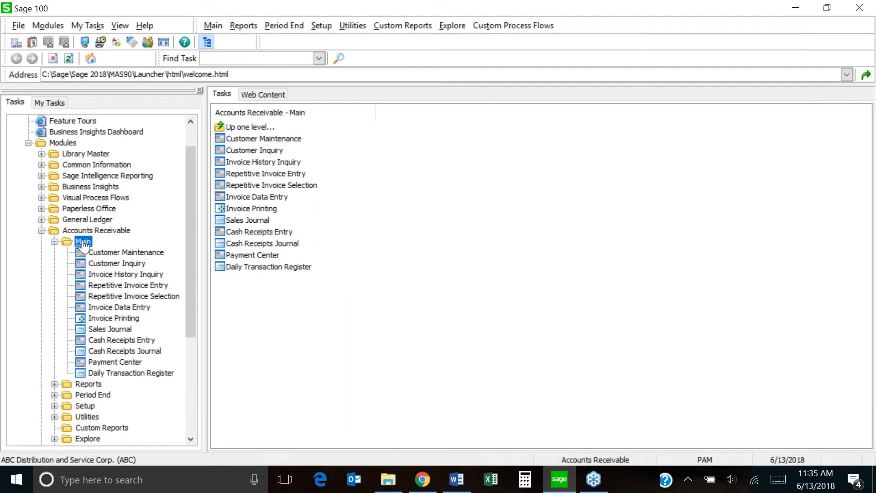
Launch Customer Maintenance for company ABC from the Accounts Receivable Main list.
click(297, 144)
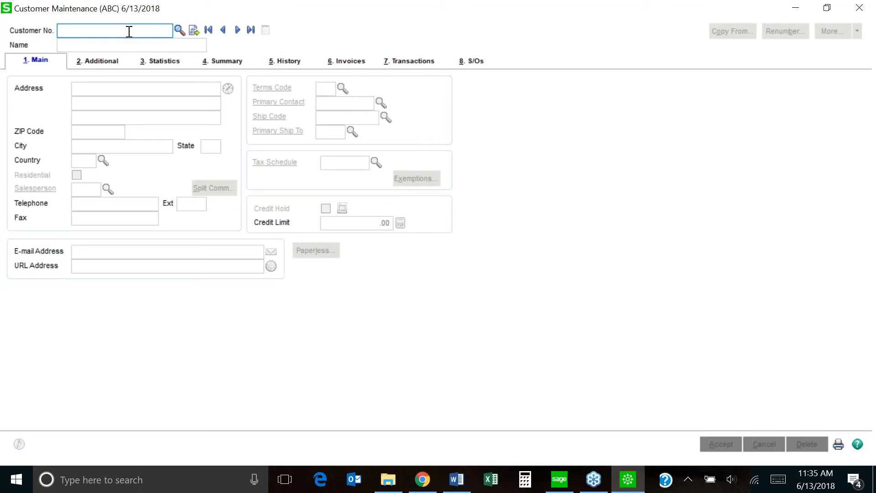
Cancel the accidental new customer 'AM' and bring up the Customer List of 11 customers.
text(AM)
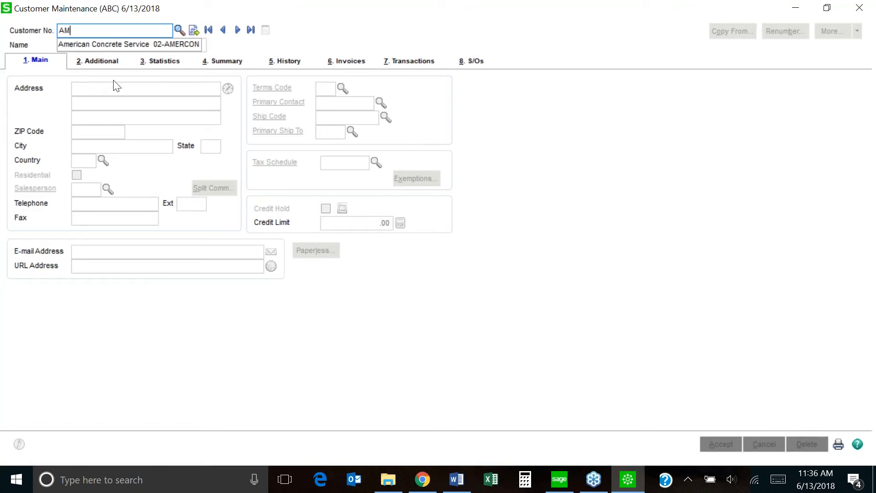
key(Tab)
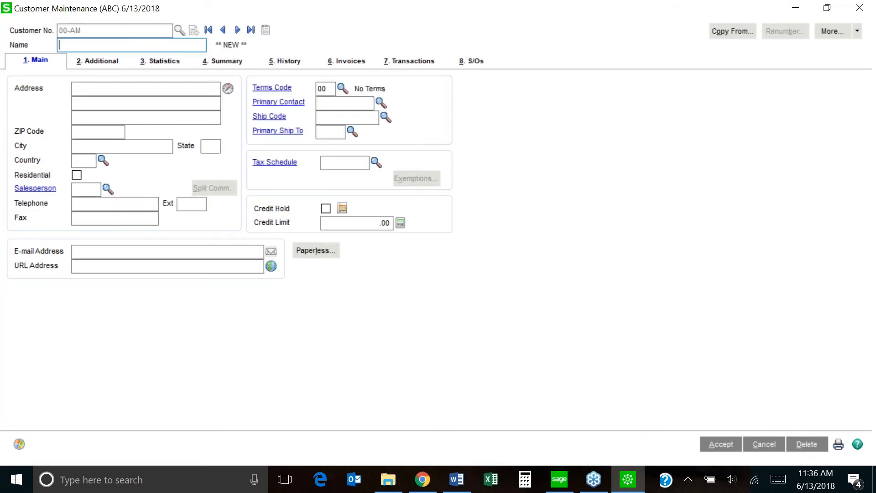
click(762, 445)
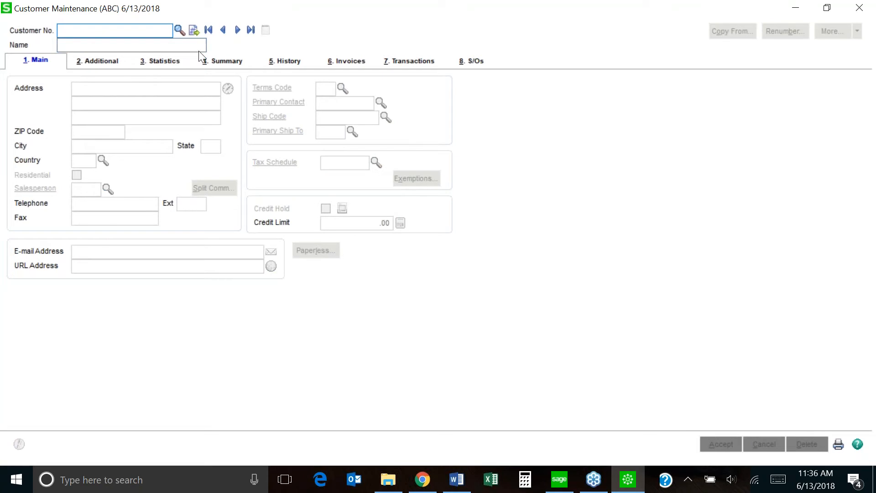
click(179, 30)
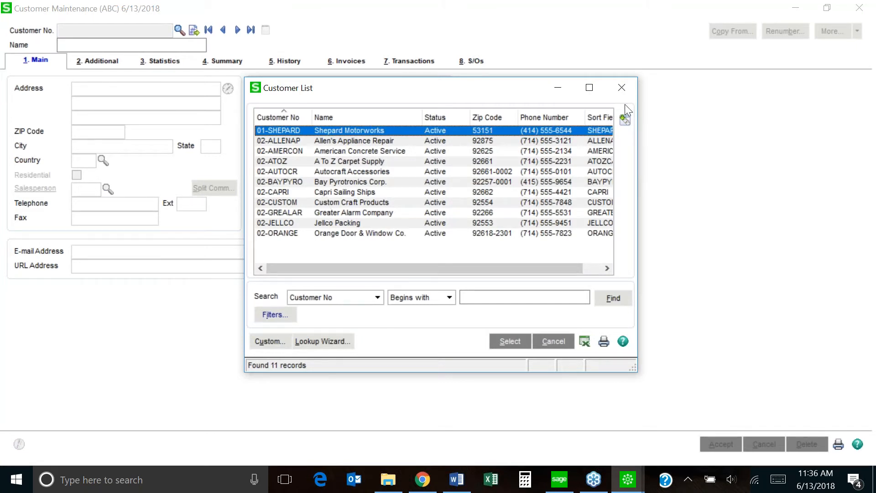
Close the Customer List and pick Custom Craft Products 02-CUSTOM from the Customer No. suggestions.
click(622, 88)
text(C)
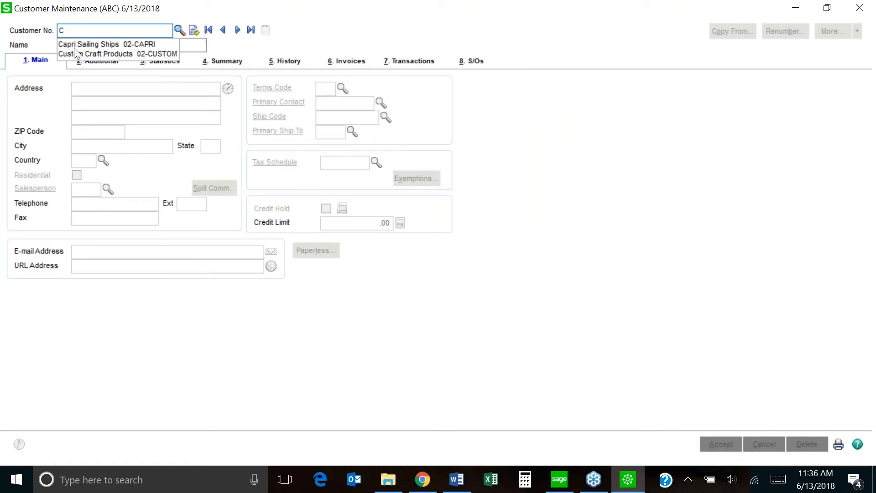
text(U)
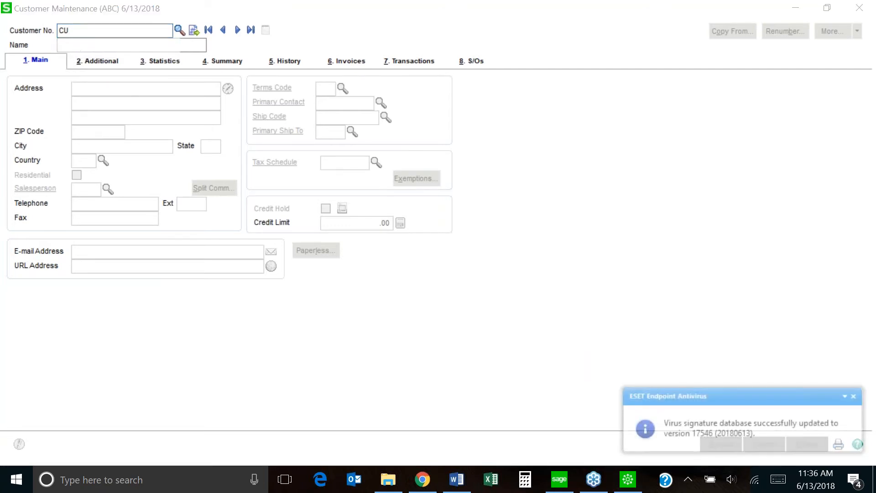
click(853, 396)
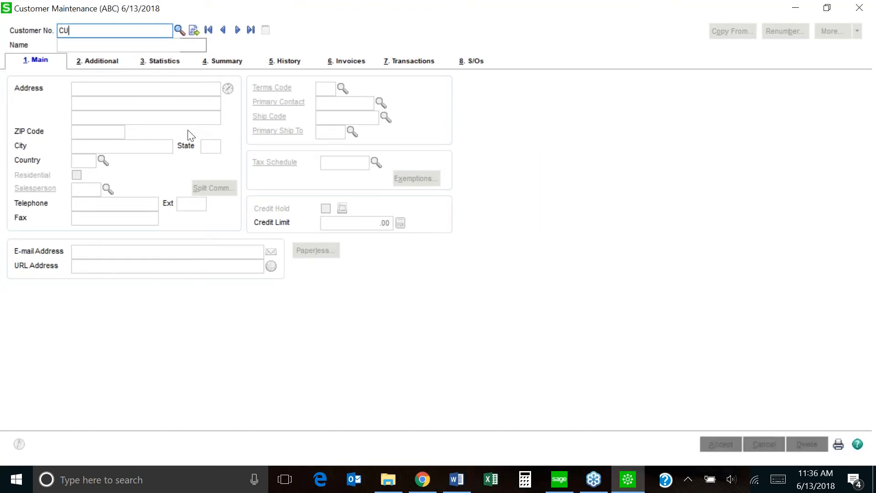
key(BackSpace)
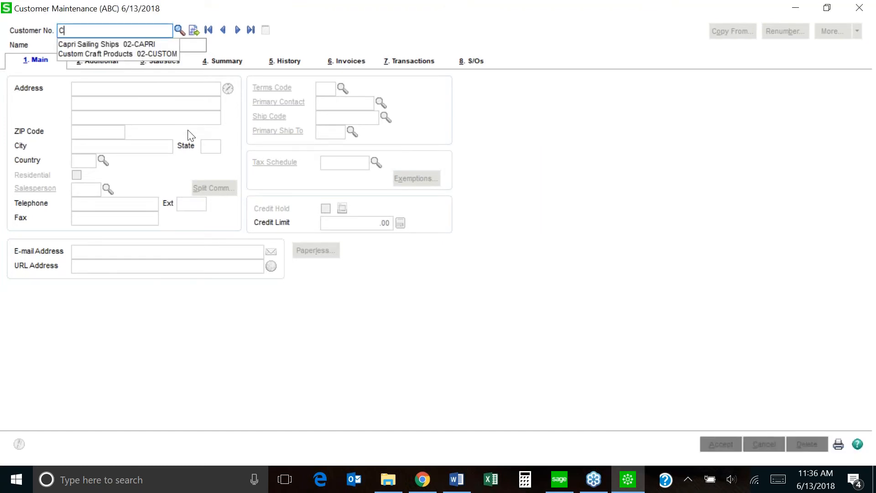
click(137, 53)
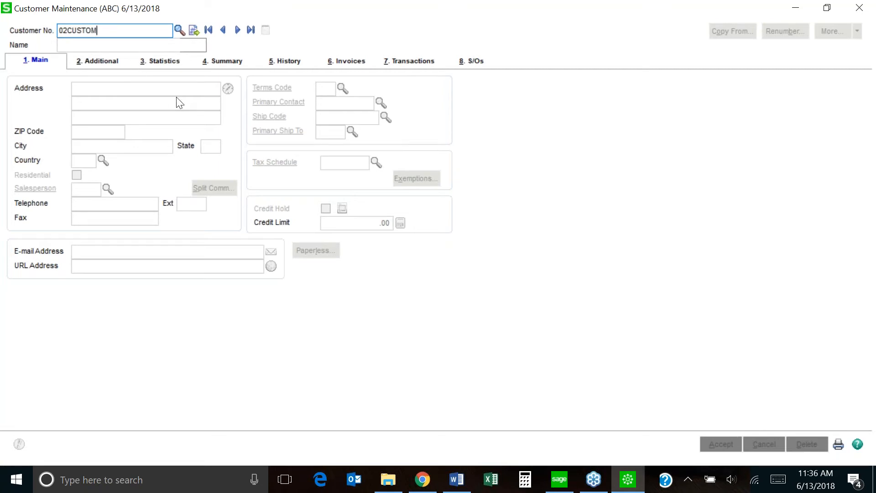
Load customer 02-CUSTOM and check Credit Hold against its 25,000.00 credit limit.
key(Tab)
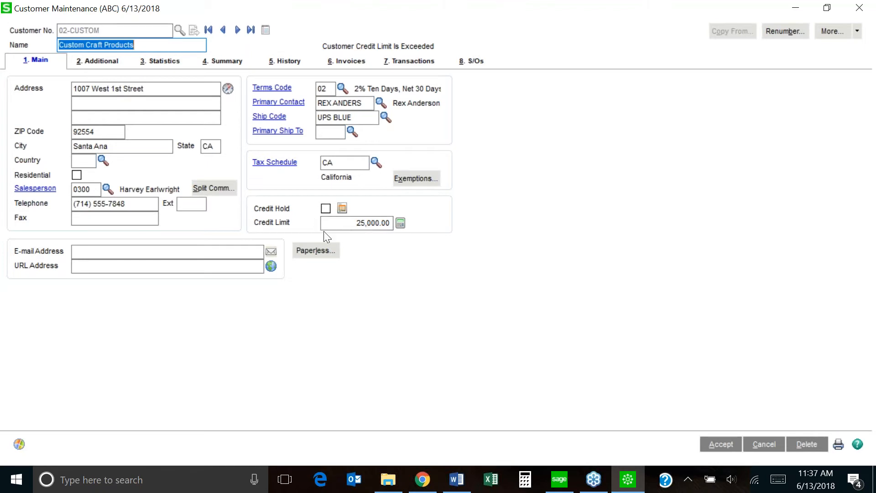
click(351, 224)
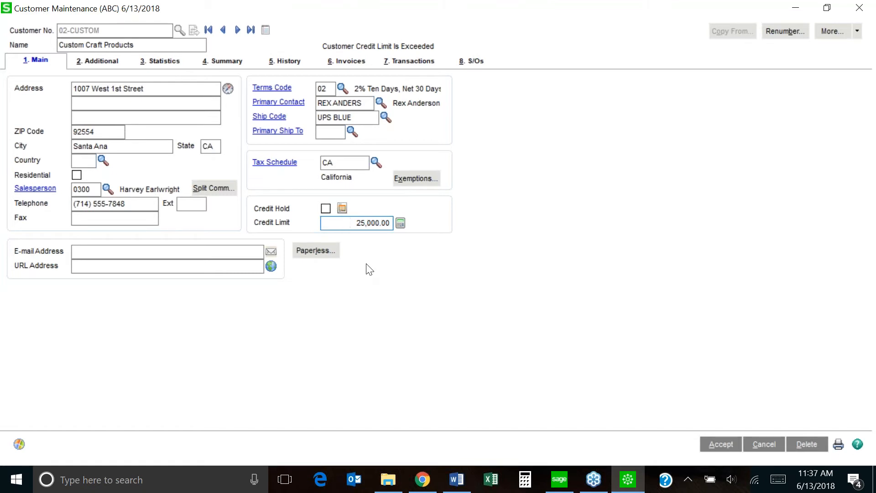
click(326, 209)
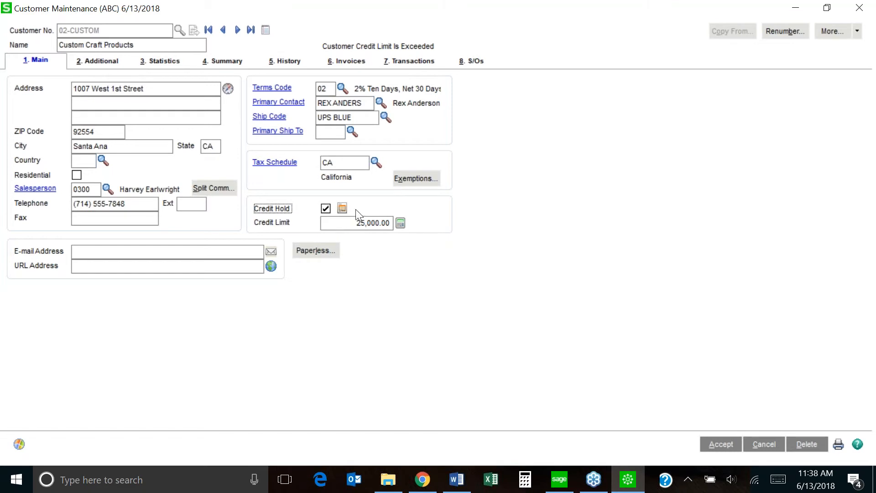
Uncheck Credit Hold on the Main tab for Custom Craft Products.
click(326, 210)
Jump to the first customer, dismiss its memo, view its memo list, then go to the next record.
click(208, 31)
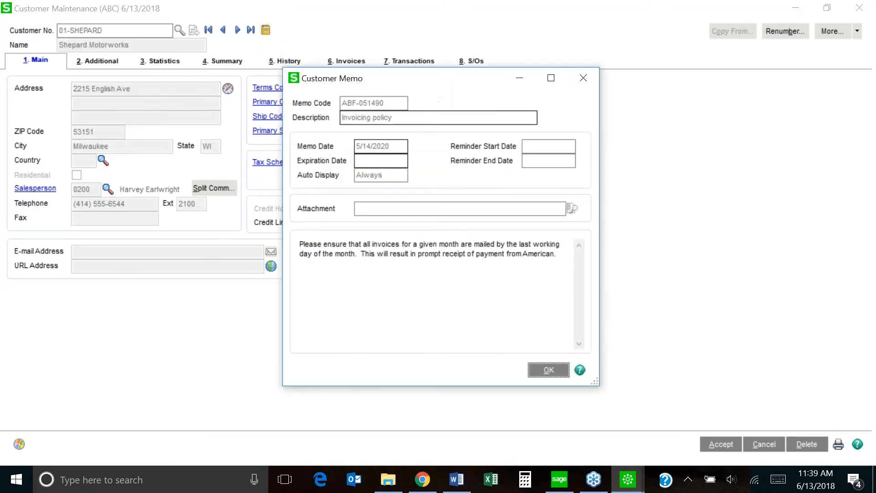
click(549, 370)
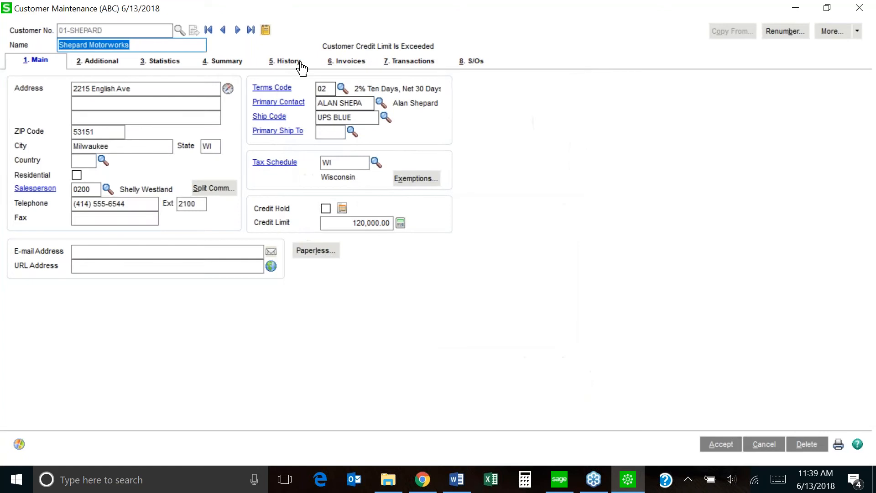
click(265, 30)
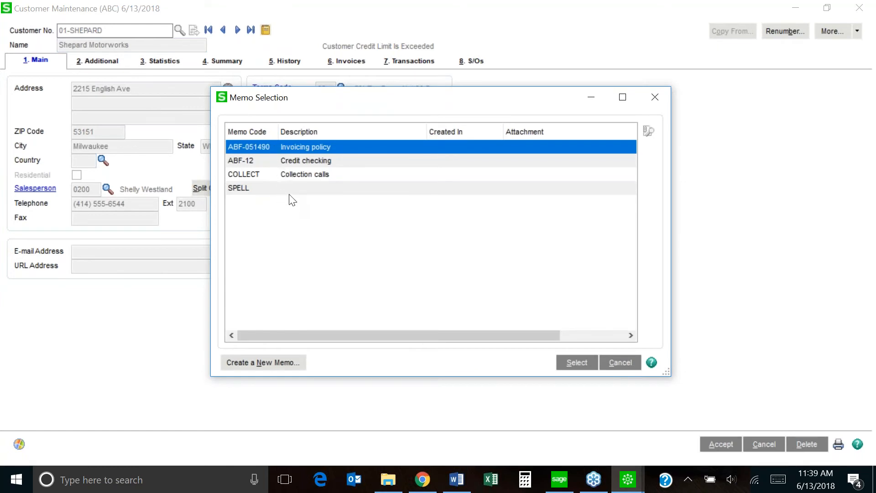
click(619, 364)
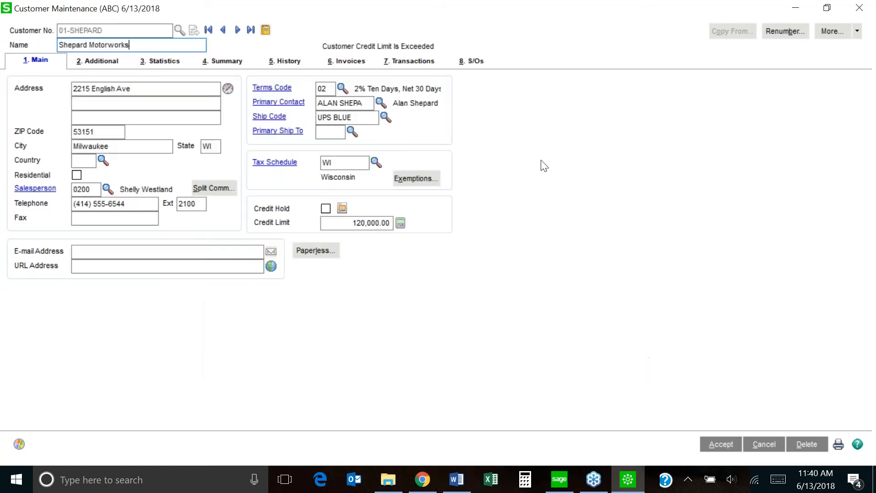
click(237, 30)
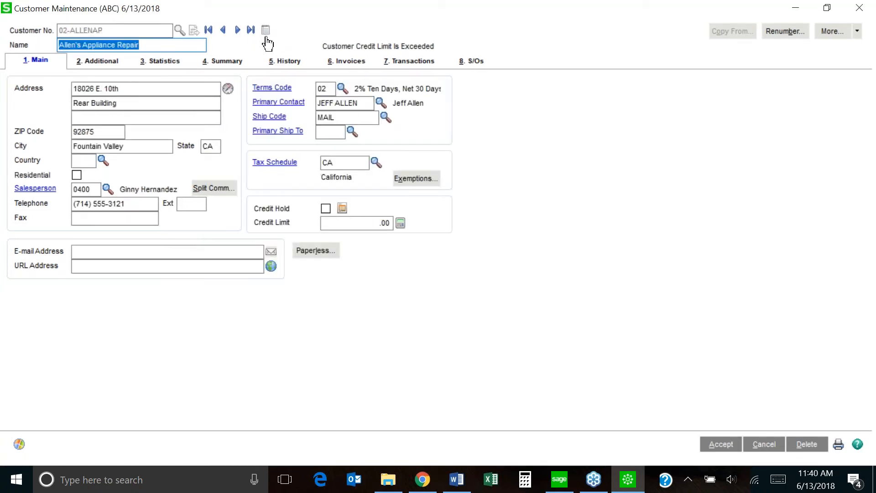
click(267, 31)
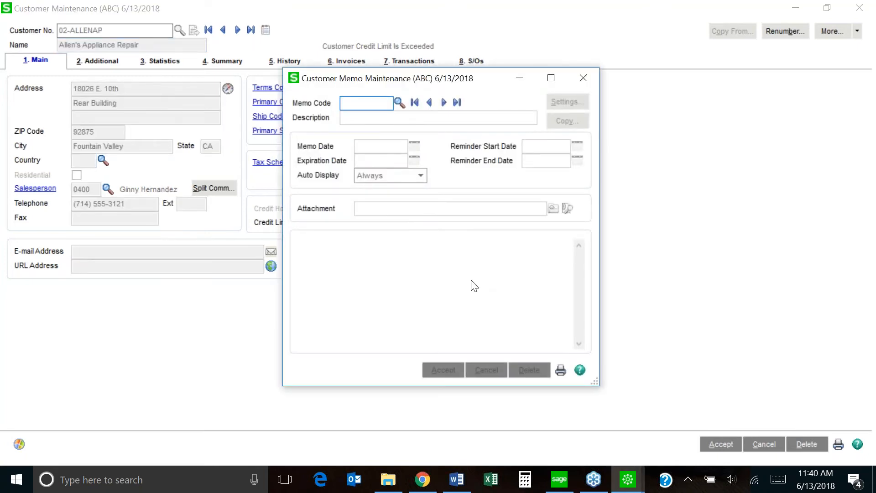
click(583, 79)
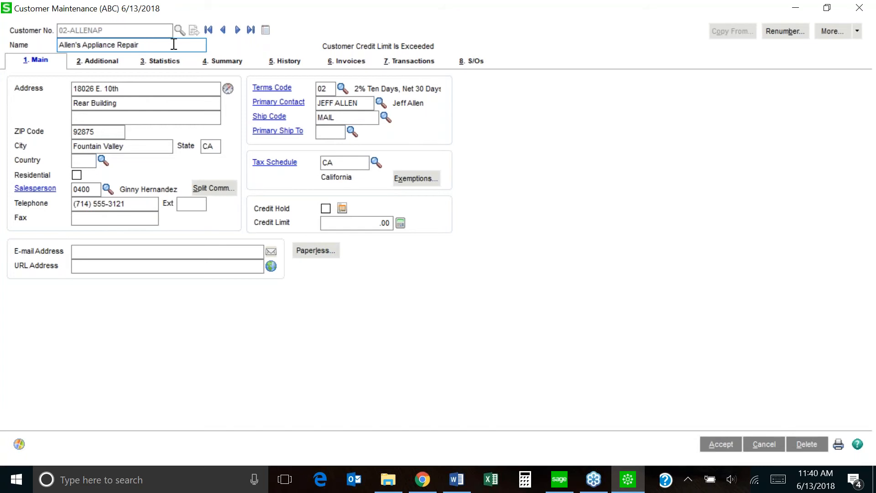
Start a new memo with code 2018 for Allen's Appliance Repair.
click(265, 30)
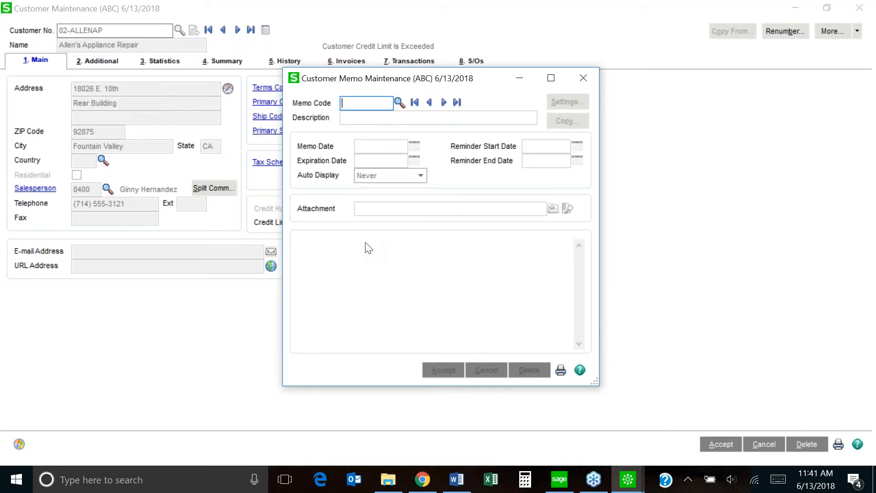
text(18)
Describe memo 2018 as 'Collection Calls' and leave Auto Display set to Never.
key(Tab)
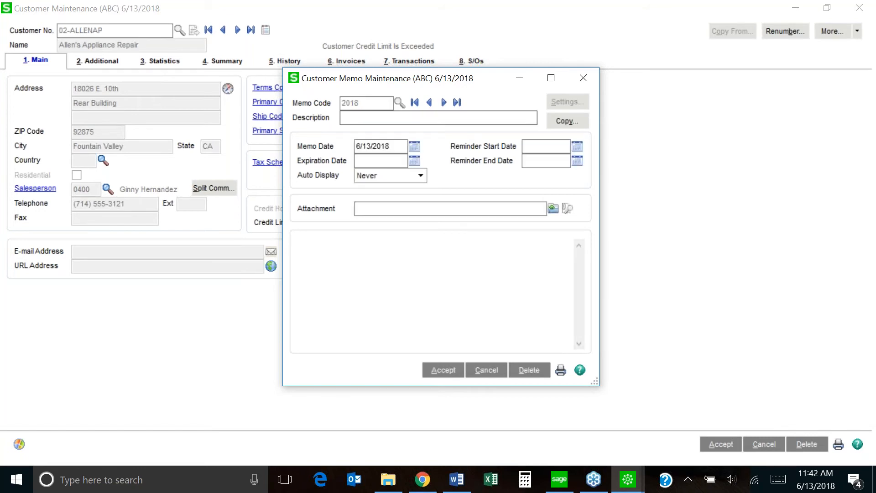
text(Collection Calls)
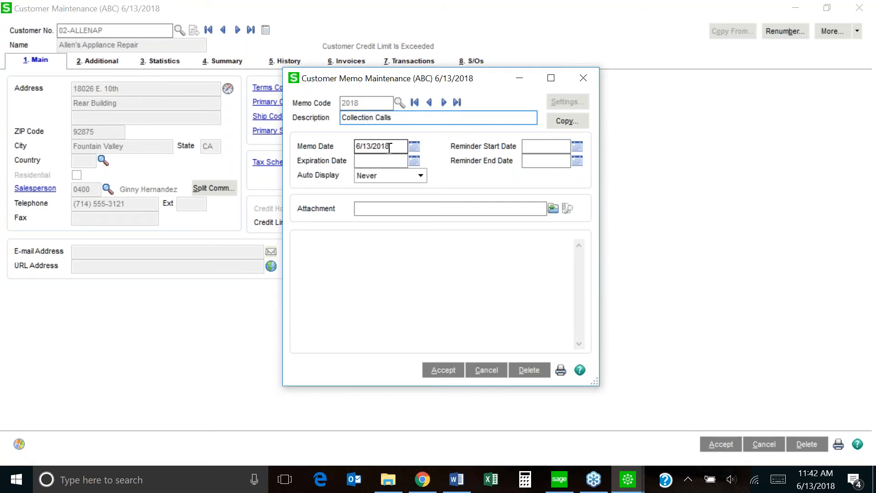
click(421, 176)
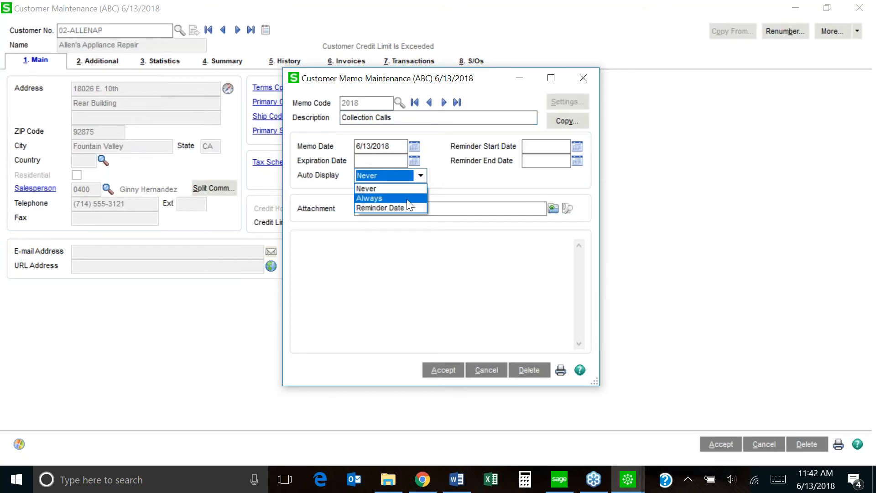
click(399, 199)
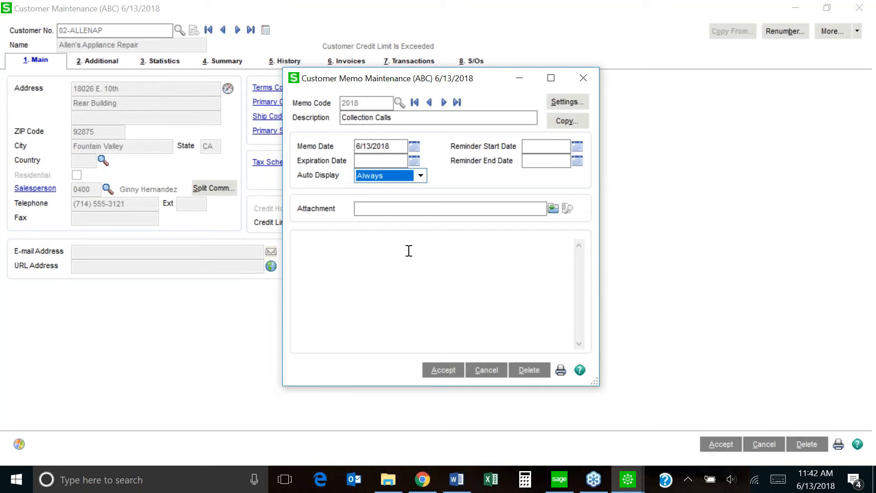
click(421, 176)
click(407, 188)
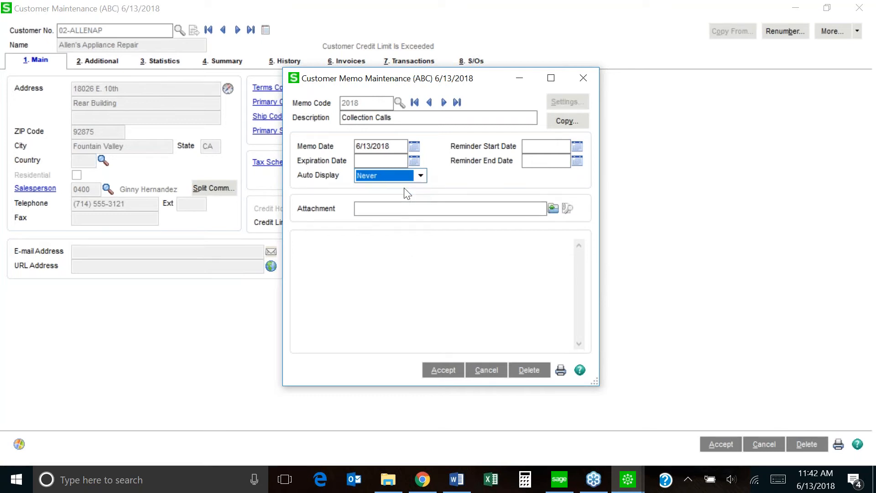
click(404, 265)
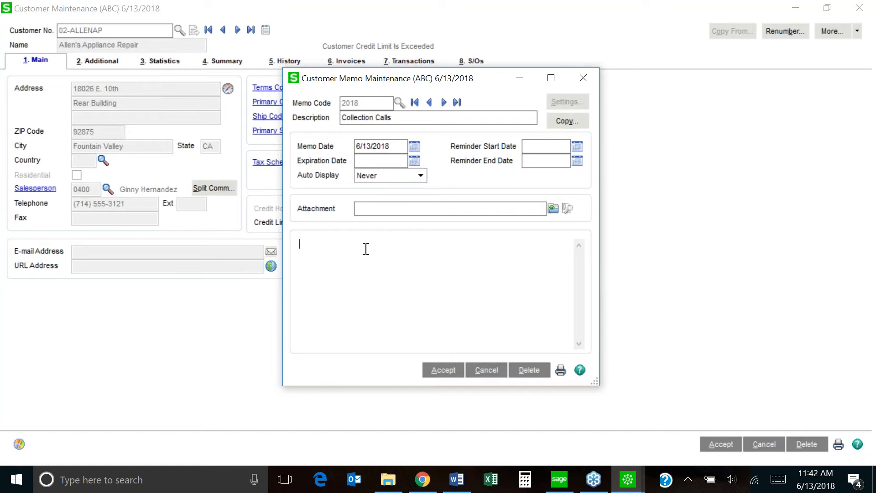
Save a 6/13/18 note logging the call on invoice 1234, copy sent, payment promised 6/20/18.
text(6/13/18m)
key(BackSpace)
text(Called Pam on inv 1234)
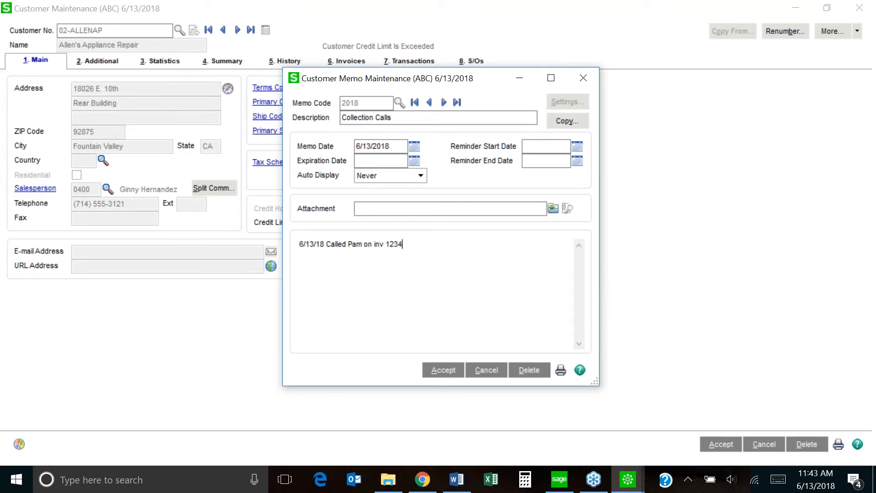
key(BackSpace)
text(, sent copy, will pay 6/20)
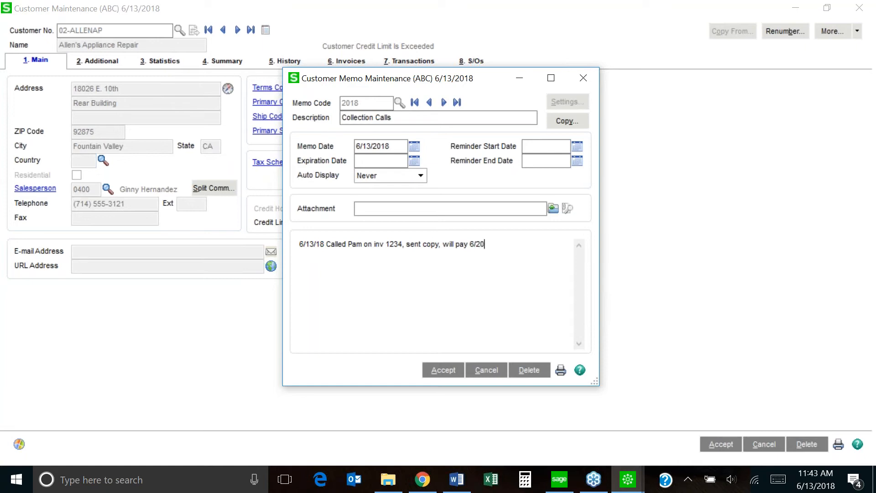
text(/18.)
click(444, 371)
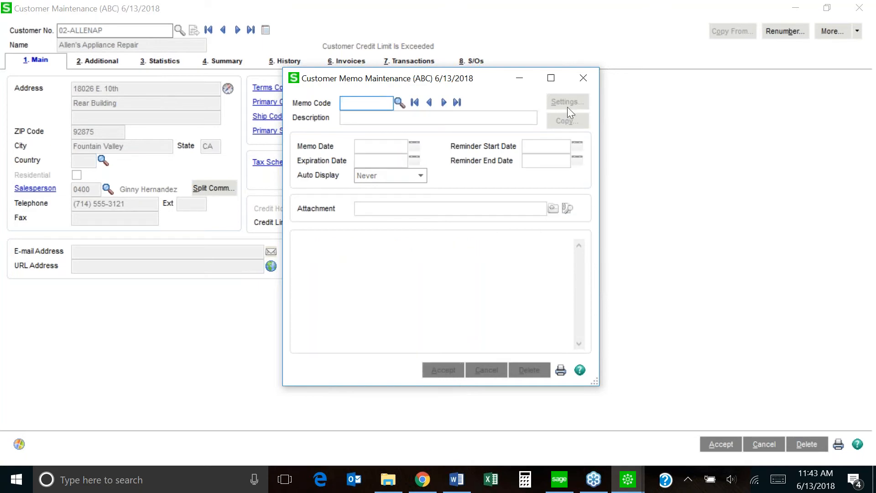
Reopen memo 2018 'Collection Calls' from Allen's Appliance Repair's memo list.
click(587, 77)
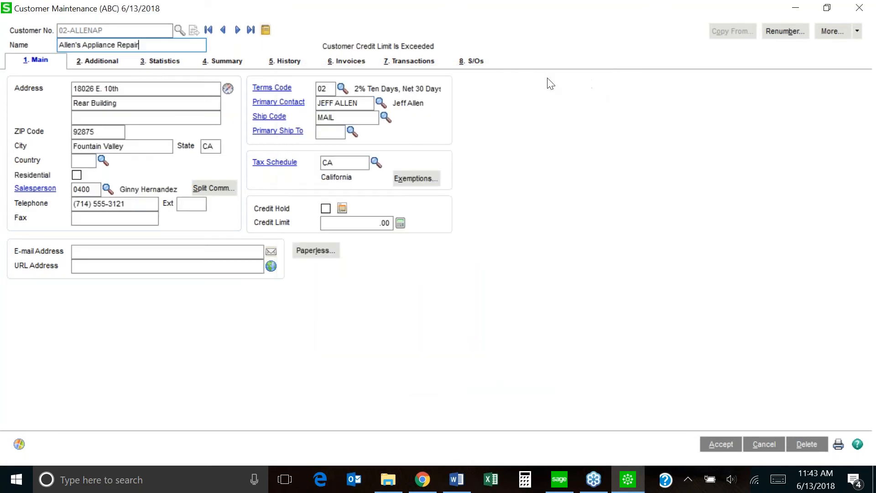
click(266, 31)
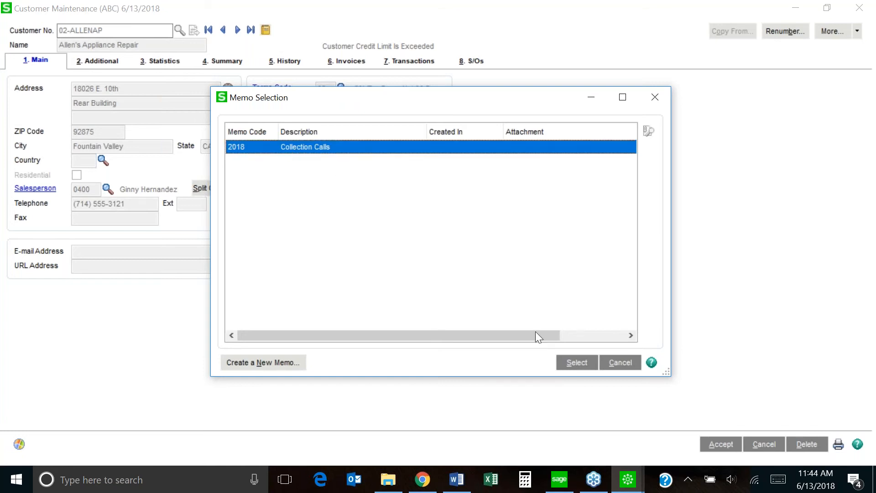
click(582, 369)
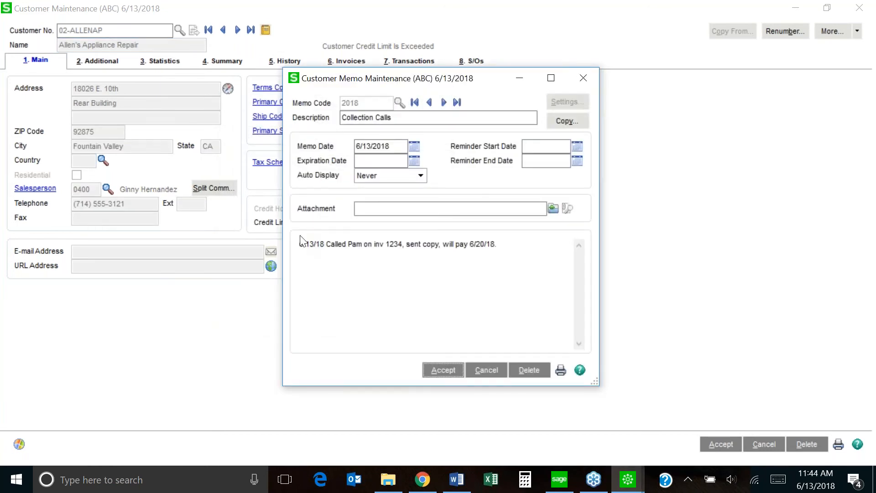
Add a new dated 'Called again' line above the existing memo note.
click(299, 243)
key(Return)
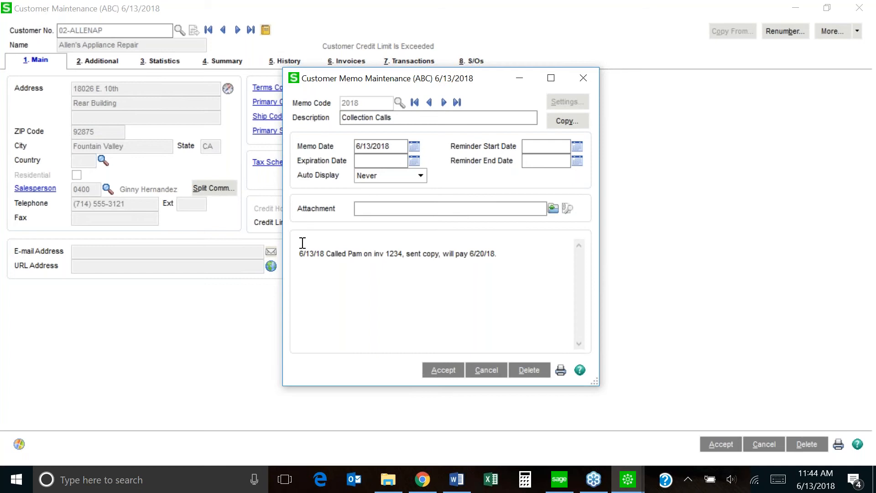
text(6/21/21 Called again)
text(,)
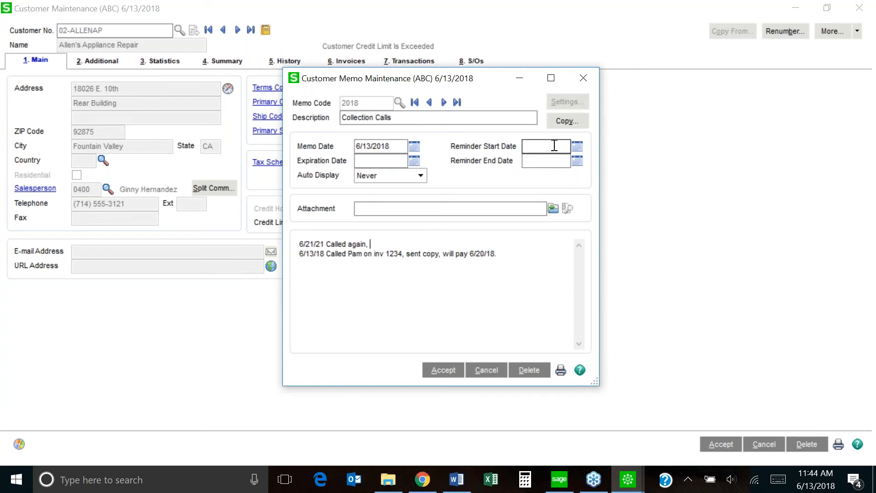
Set the reminder window to 6/25/2018 through 6/30/2018 and save the memo.
click(577, 147)
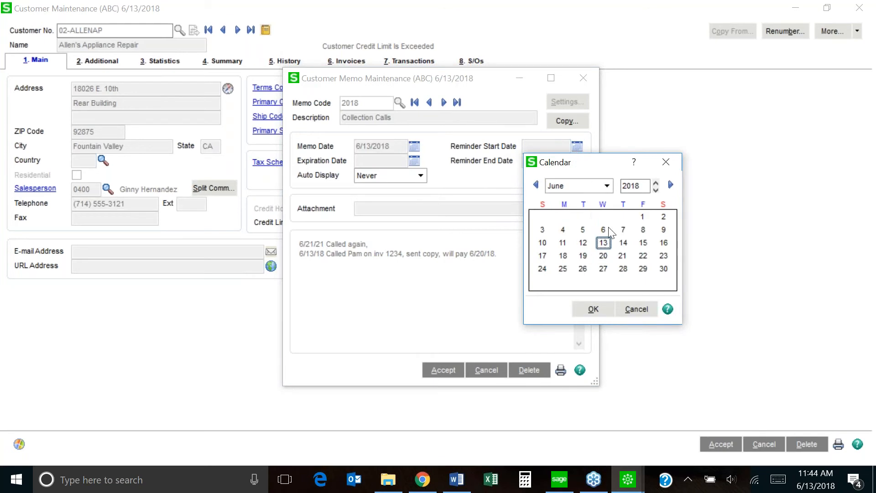
double_click(663, 269)
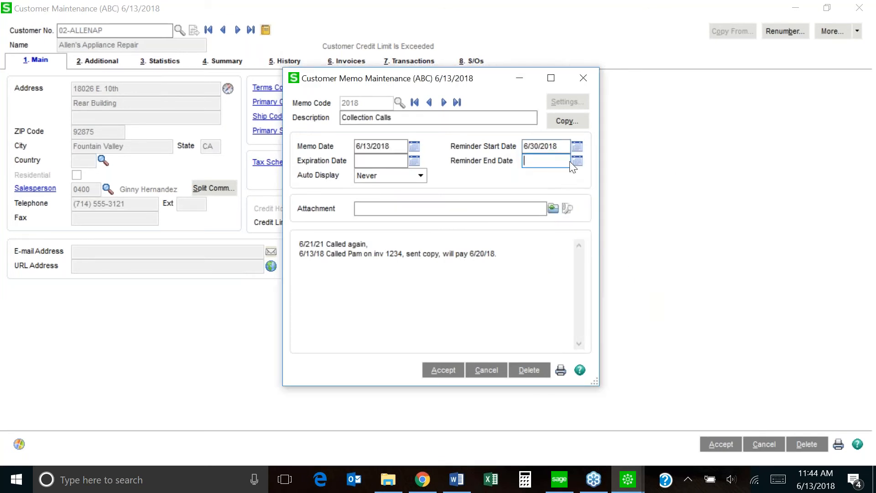
click(577, 161)
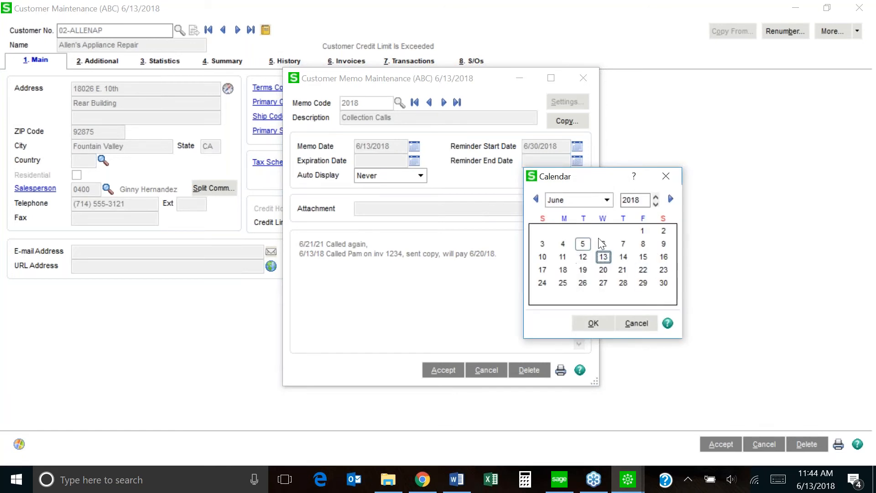
click(645, 324)
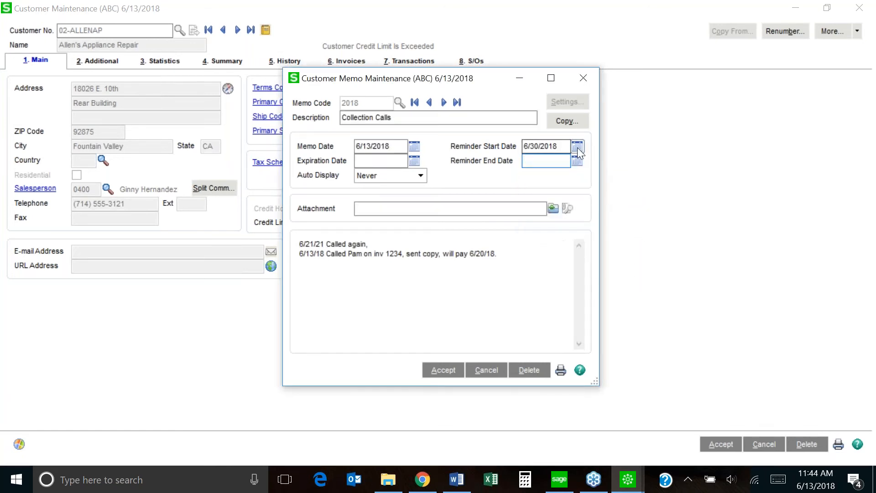
click(577, 147)
double_click(562, 269)
click(578, 161)
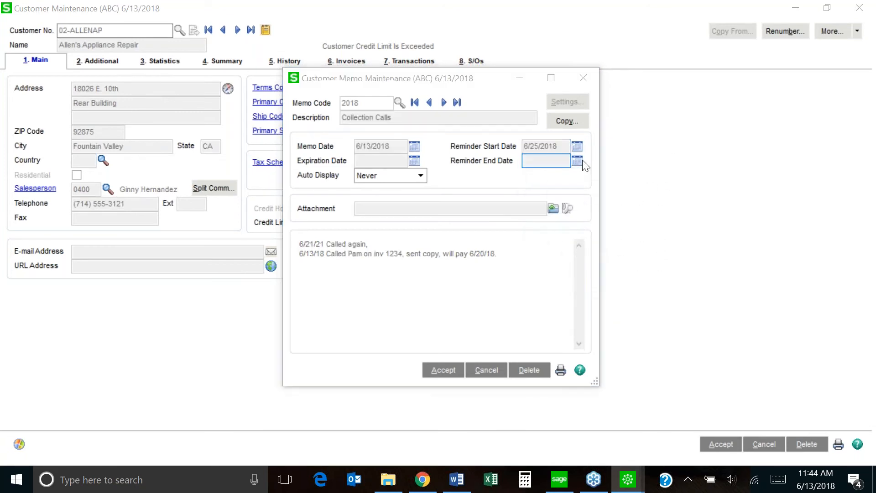
double_click(664, 284)
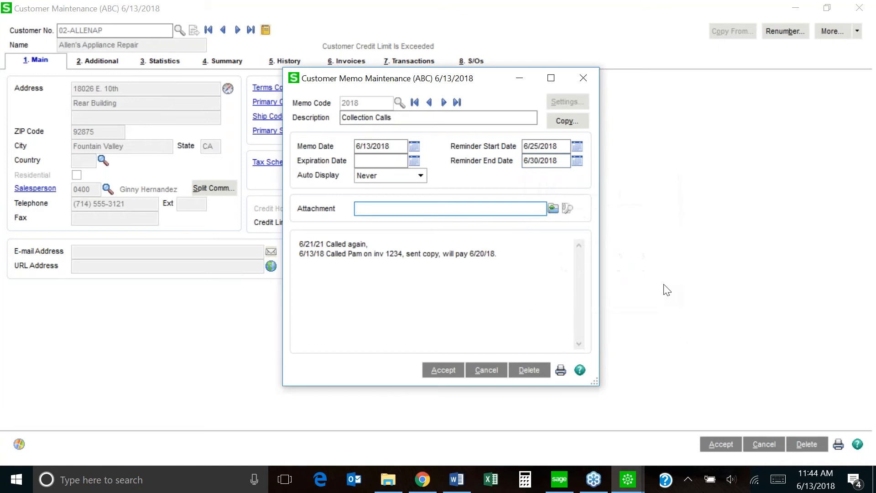
click(439, 370)
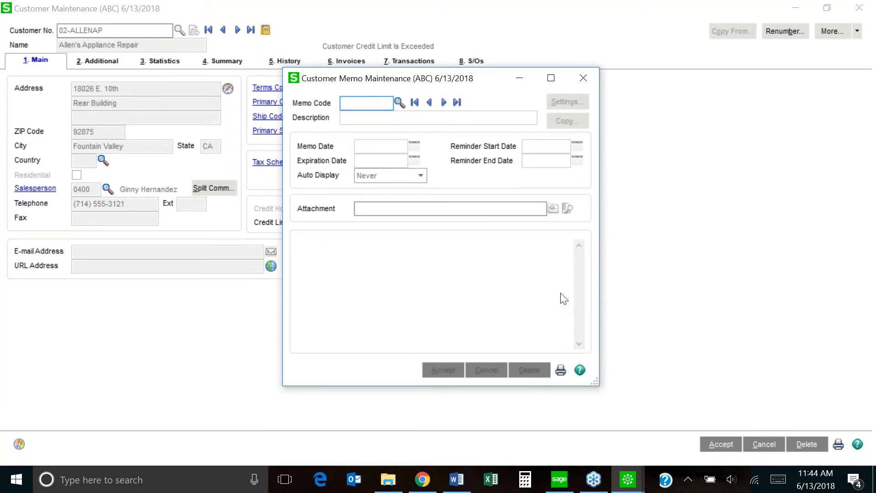
Close the memo and customer record, then open Accounts Receivable's Customer Memo Printing report.
click(589, 78)
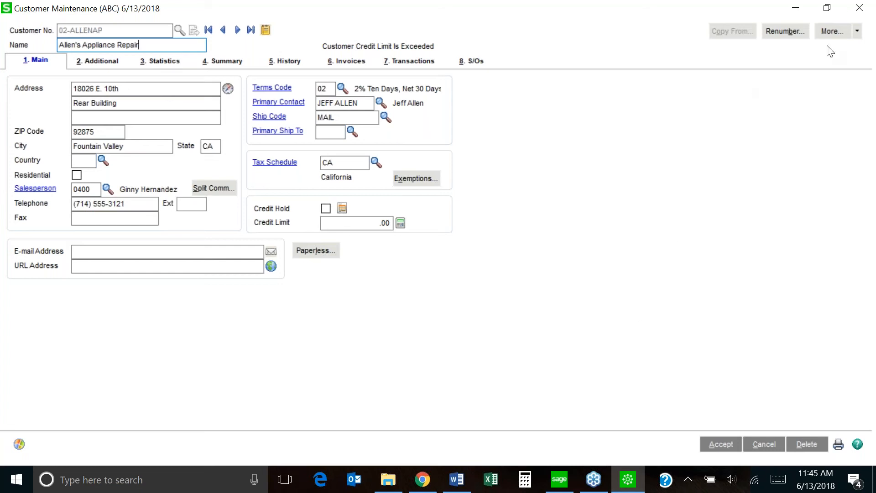
click(860, 8)
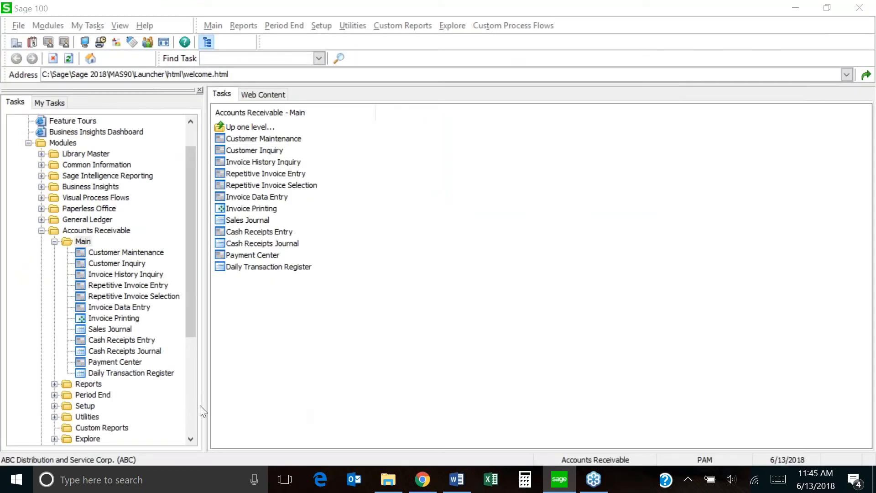
click(88, 384)
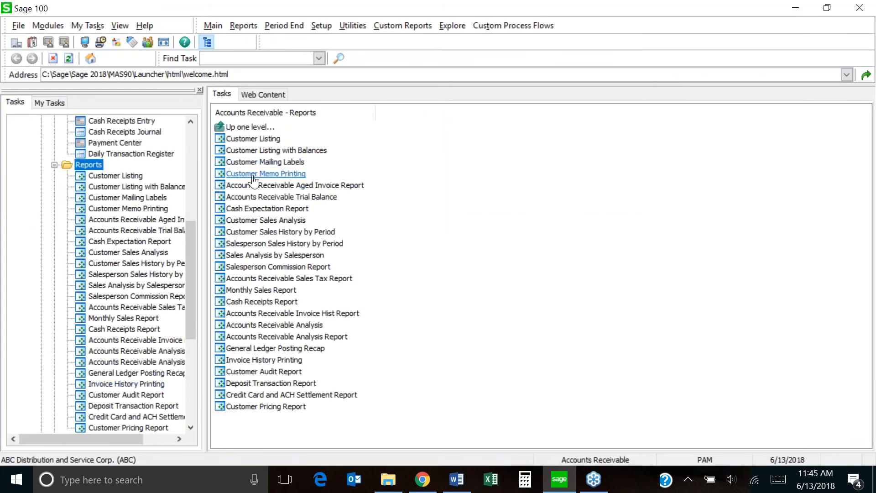
click(254, 178)
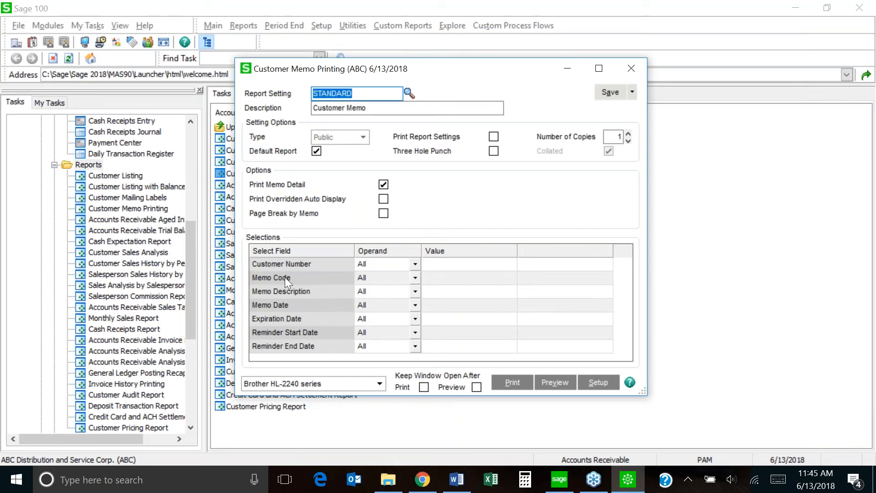
Filter Memo Code Equal to 2018 using the lookup.
click(416, 277)
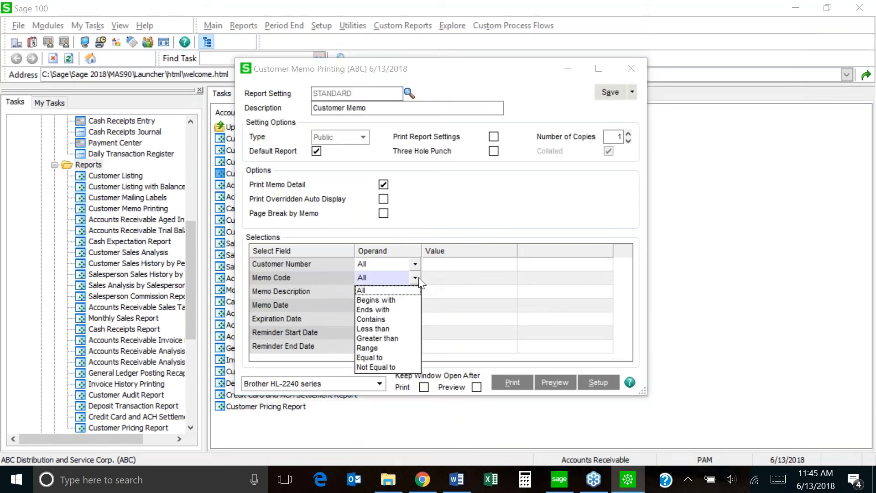
click(381, 355)
click(475, 278)
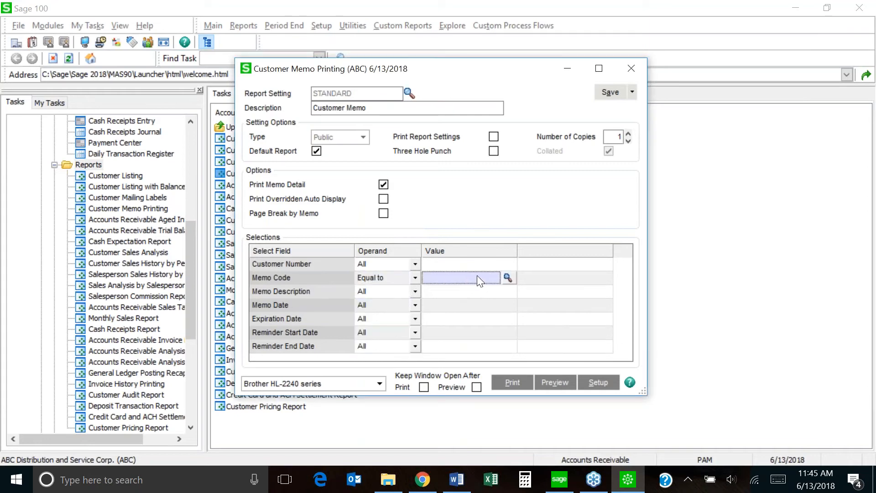
click(508, 277)
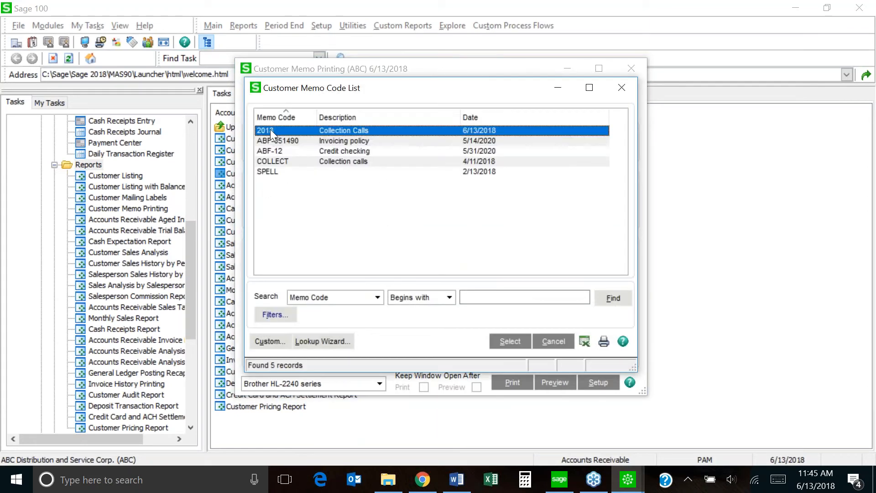
double_click(271, 129)
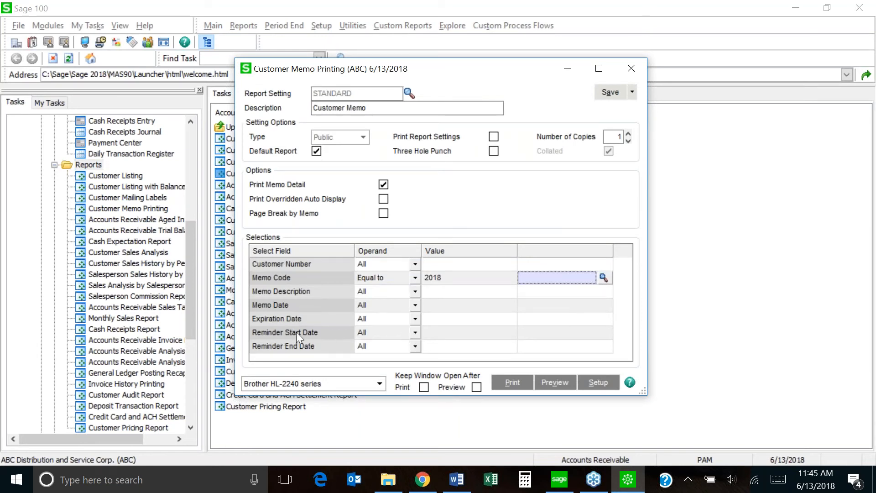
Set Reminder Start Date Equal to 6/25/2018.
click(415, 332)
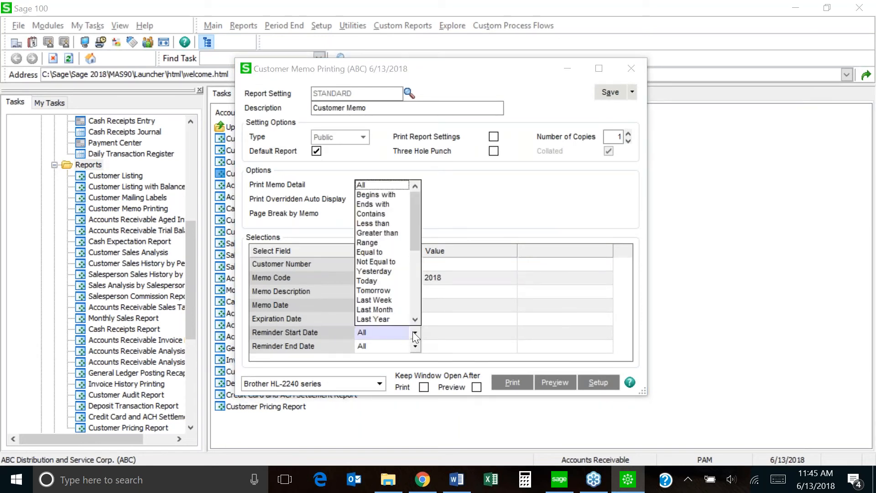
click(367, 243)
click(467, 333)
click(507, 332)
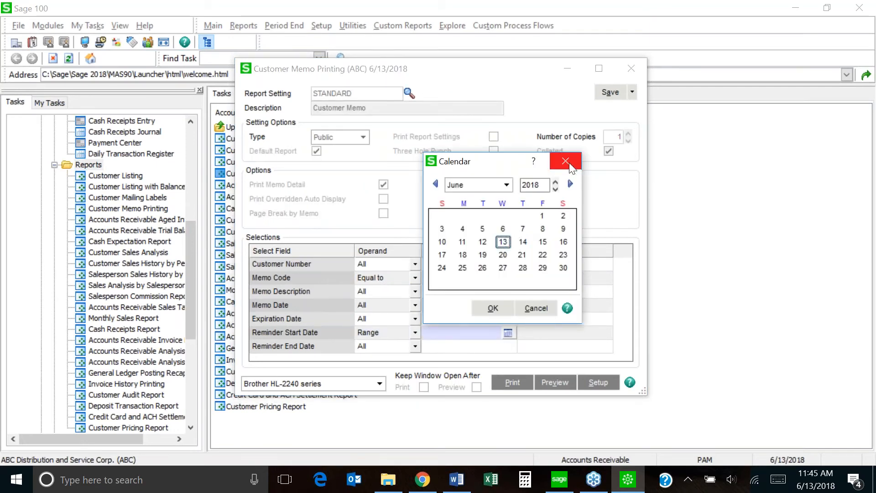
click(569, 164)
click(416, 333)
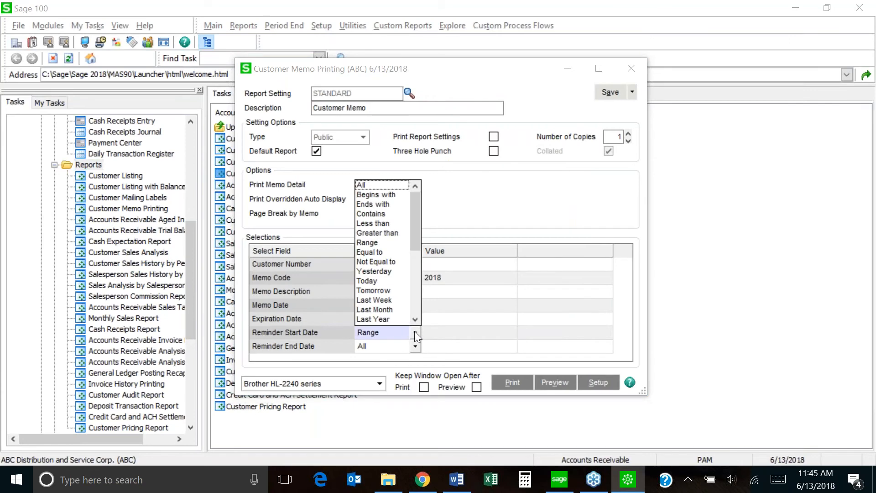
click(387, 252)
click(499, 335)
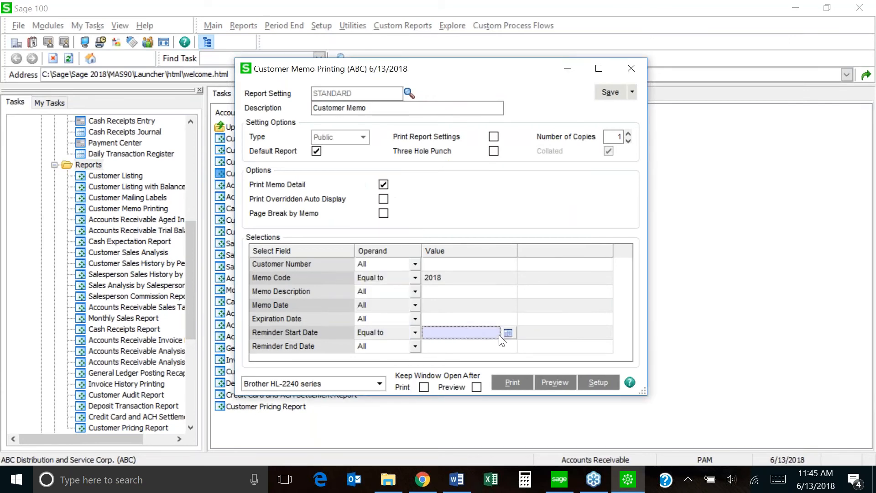
click(507, 332)
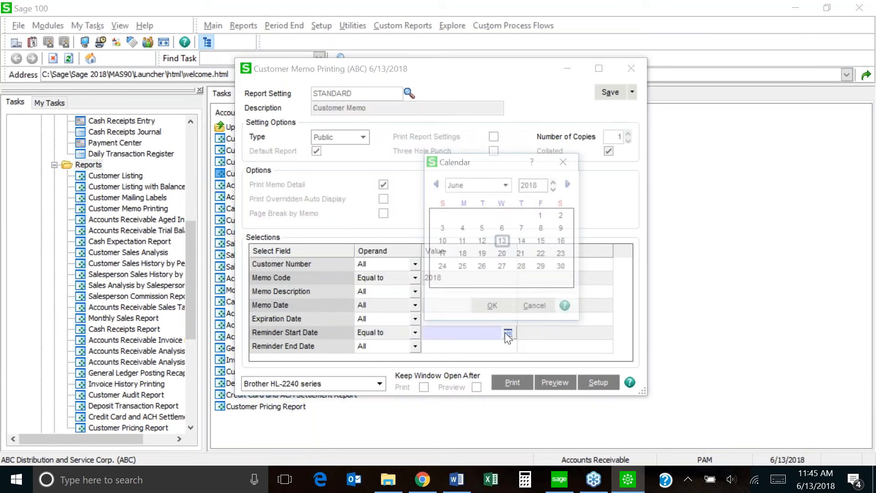
double_click(461, 268)
Set Reminder End Date Equal to 6/30/2018.
click(416, 347)
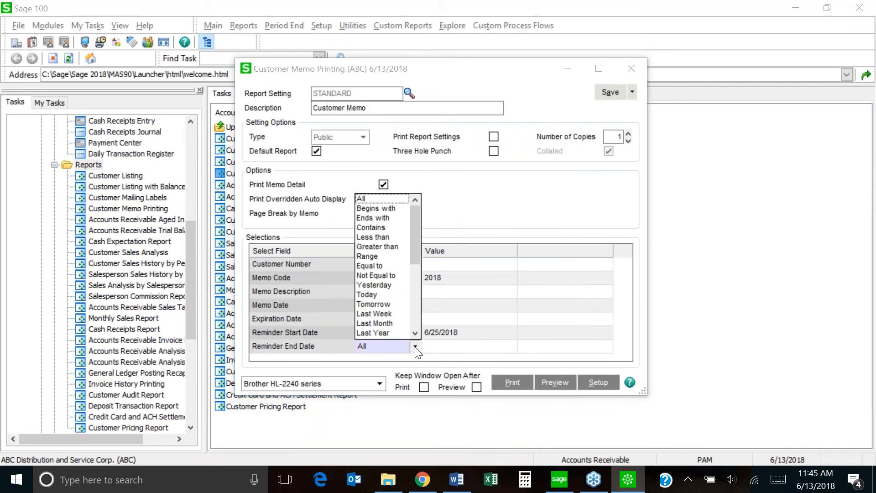
click(371, 266)
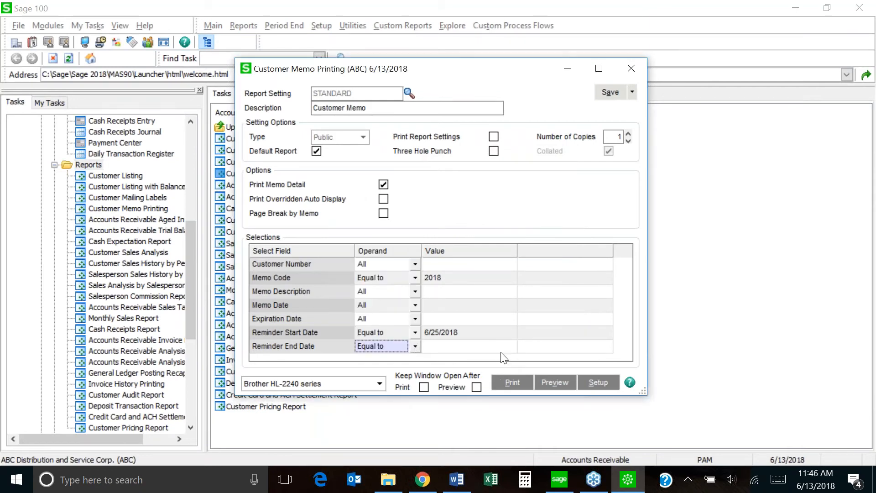
click(504, 347)
click(508, 346)
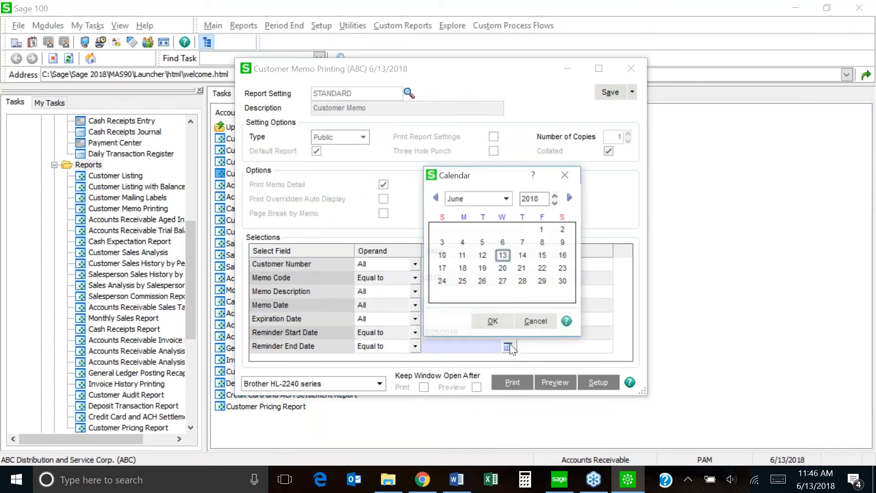
double_click(562, 280)
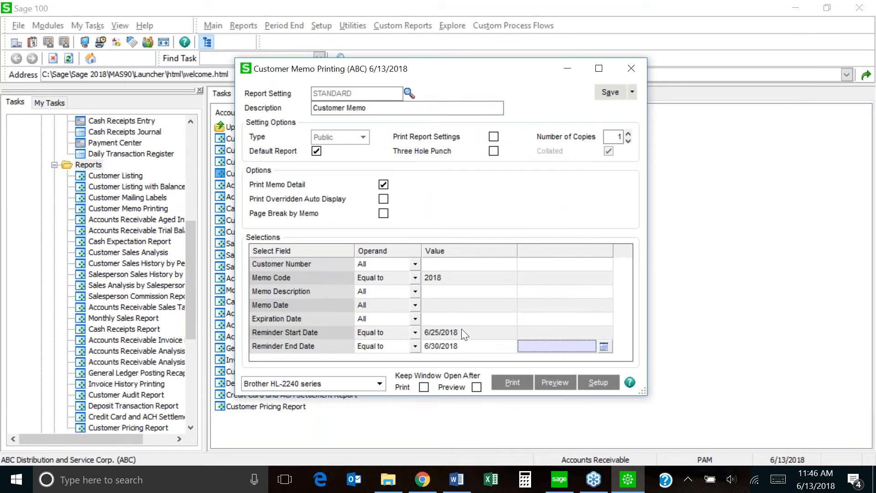
Preview the one-page report showing memo 2018 Collection Calls with reminders 6/25–6/30/2018.
click(559, 387)
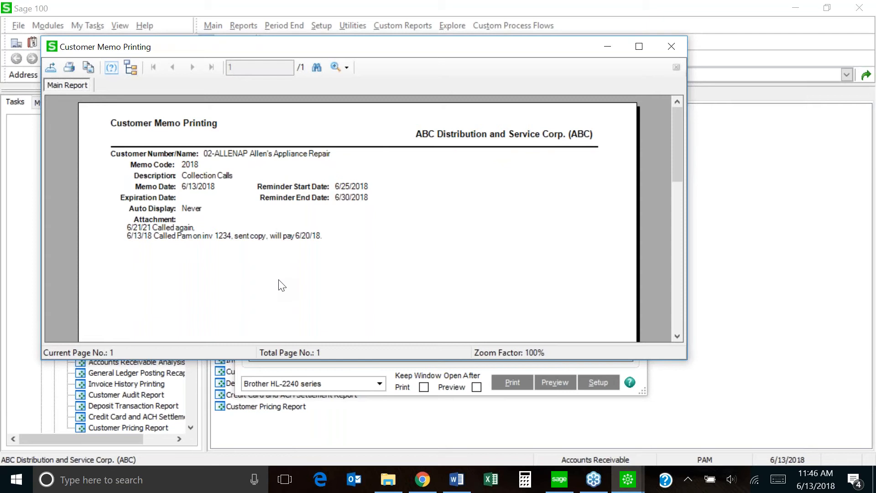
Close the report preview, reopen Customer Maintenance, and move to 01-SHEPARD past its memo popup.
click(672, 45)
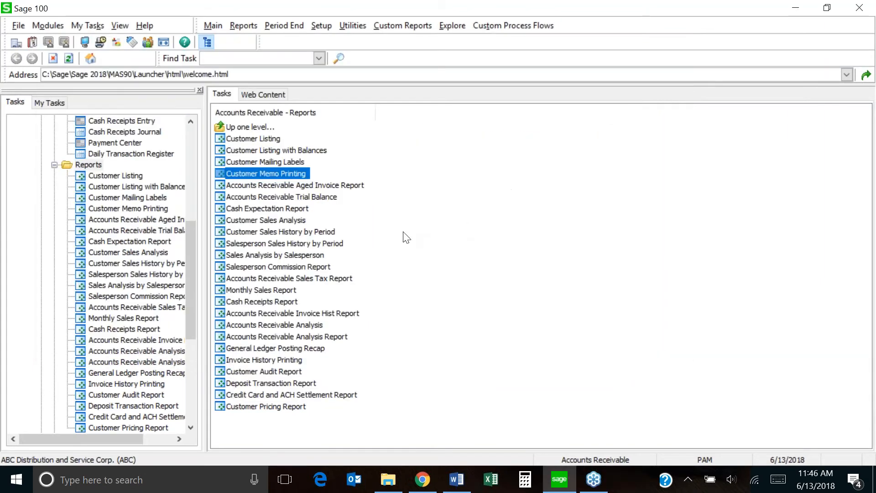
click(190, 138)
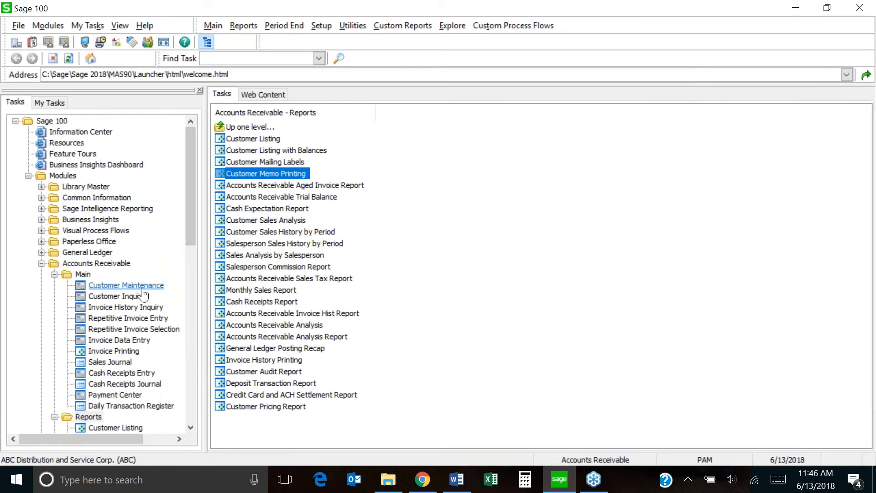
click(126, 285)
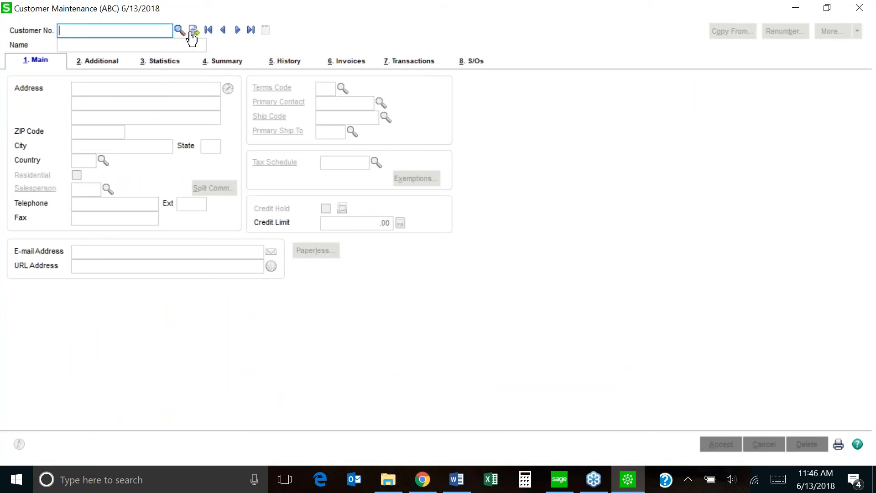
click(236, 32)
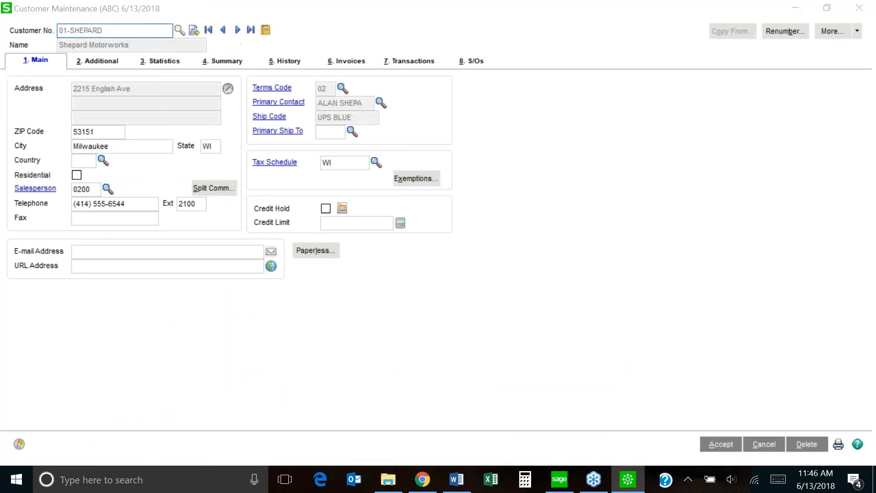
click(549, 370)
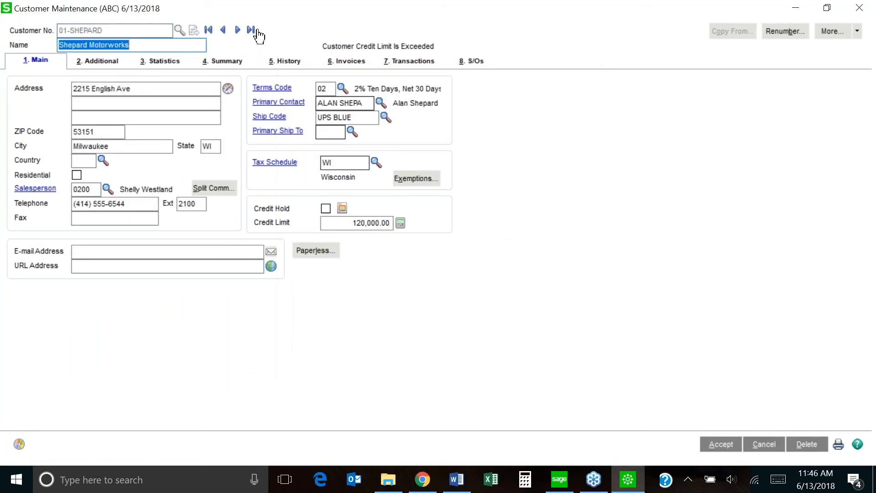
Move to Allen's Appliance Repair and open its Collection Calls memo 2018 for editing.
click(237, 31)
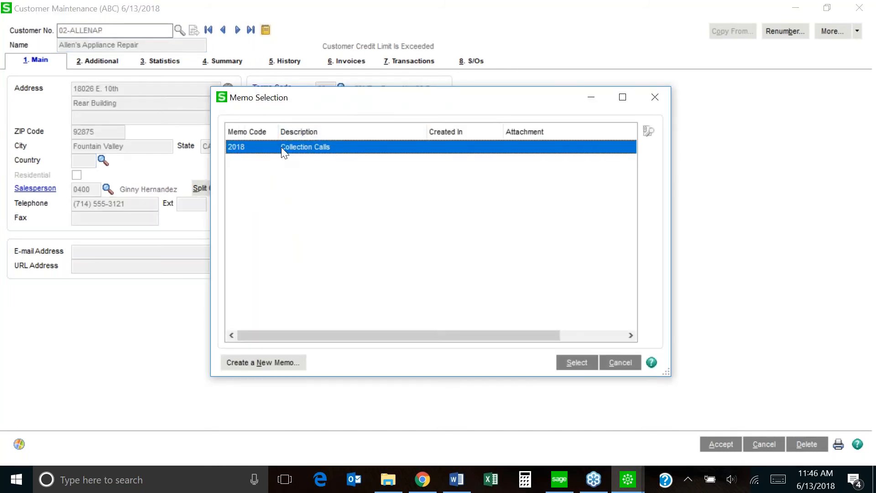
double_click(281, 147)
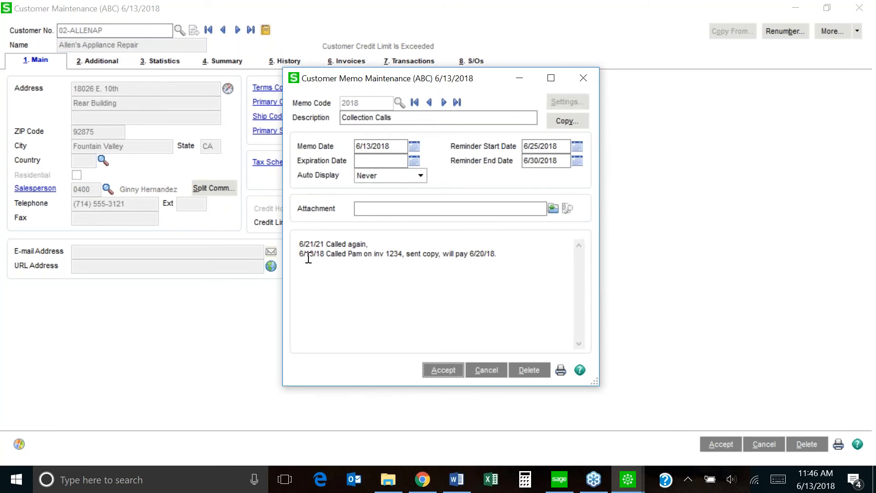
click(299, 246)
key(Return)
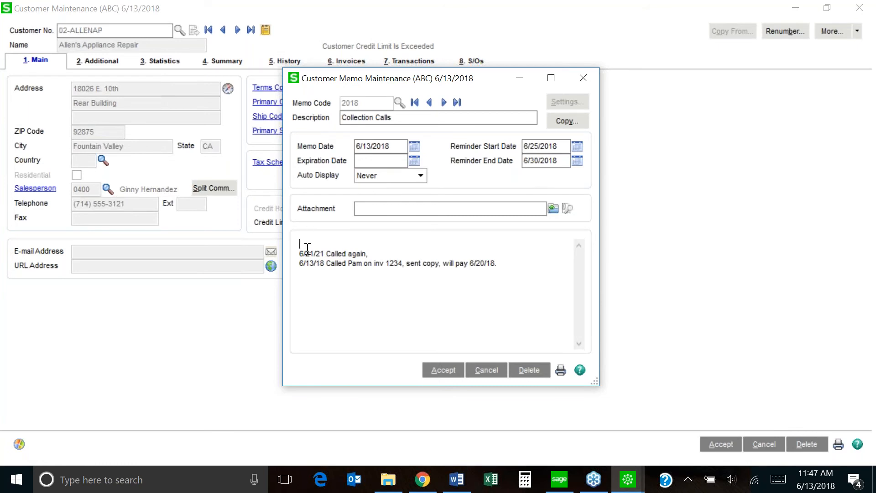
key(Delete)
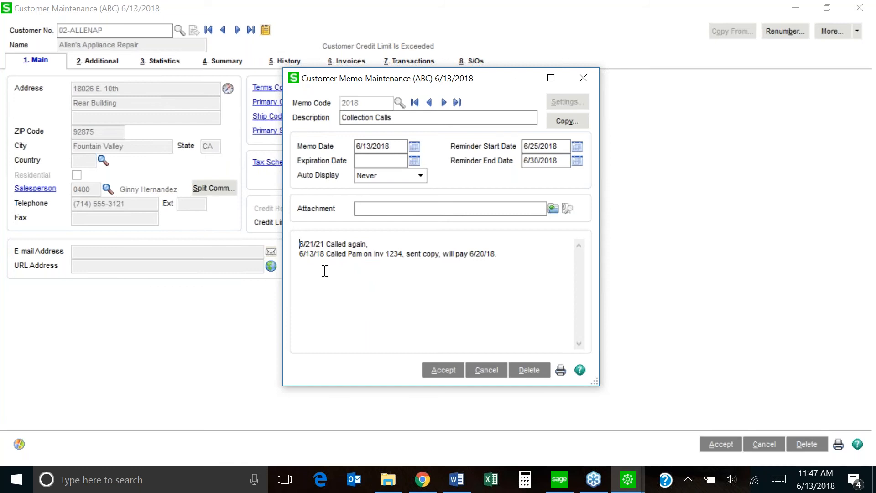
Add a third memo line reading '6/17/18 caled' after the existing notes.
click(501, 255)
key(Return)
text(6/17/18)
text(caled)
Correct 'caled' to 'called', accept the Collection Calls memo, and close the memo window.
right_click(334, 262)
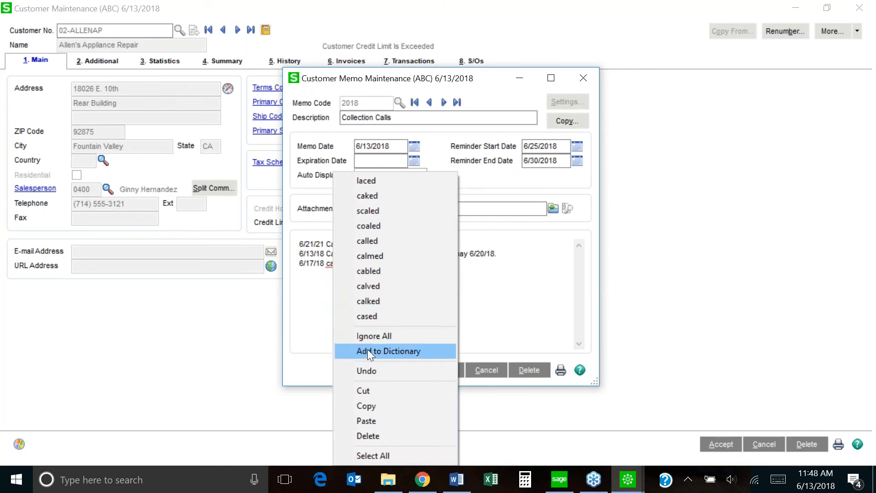
click(366, 240)
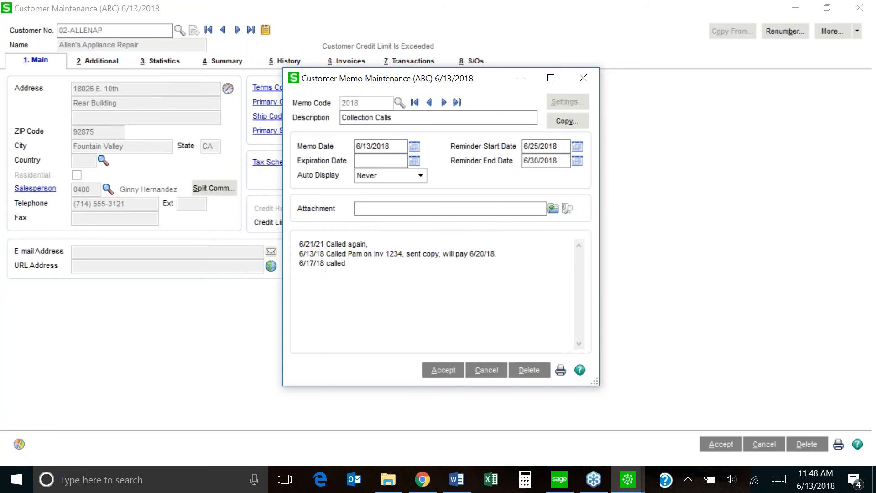
click(440, 371)
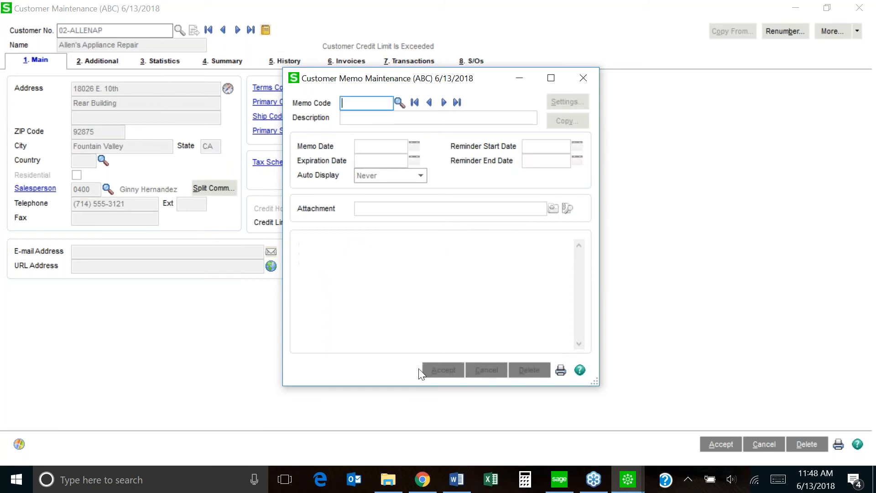
click(585, 78)
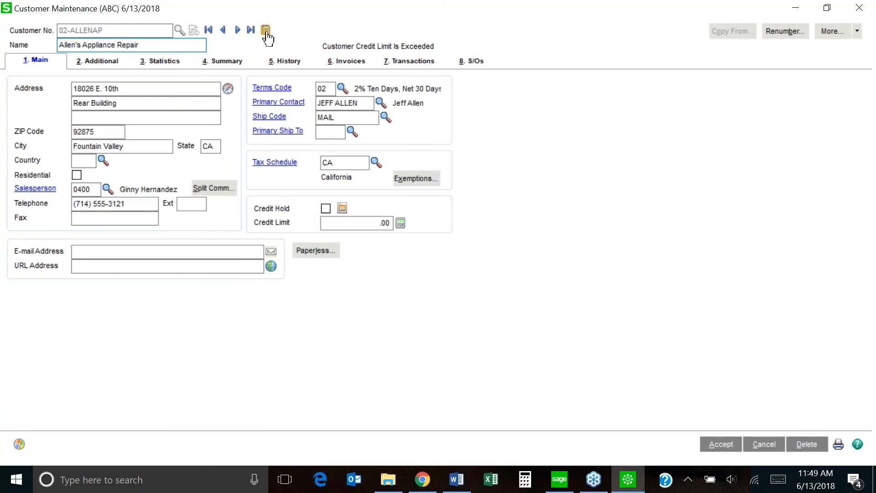
click(266, 32)
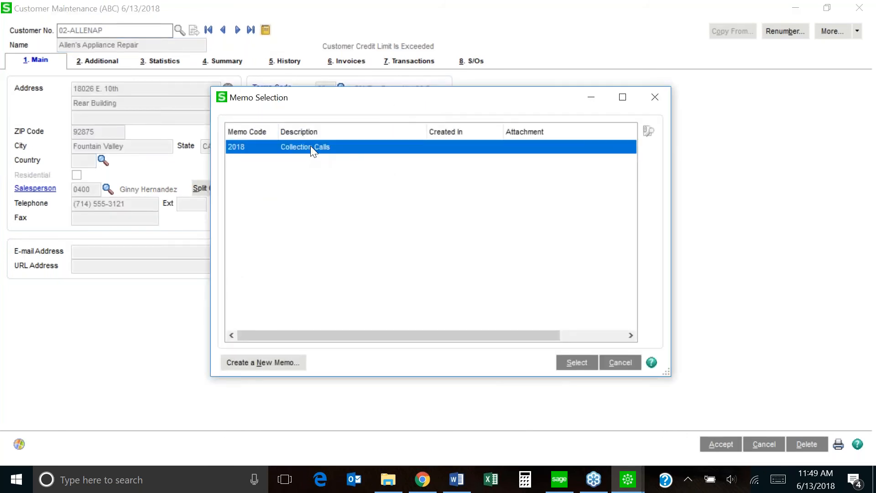
double_click(310, 146)
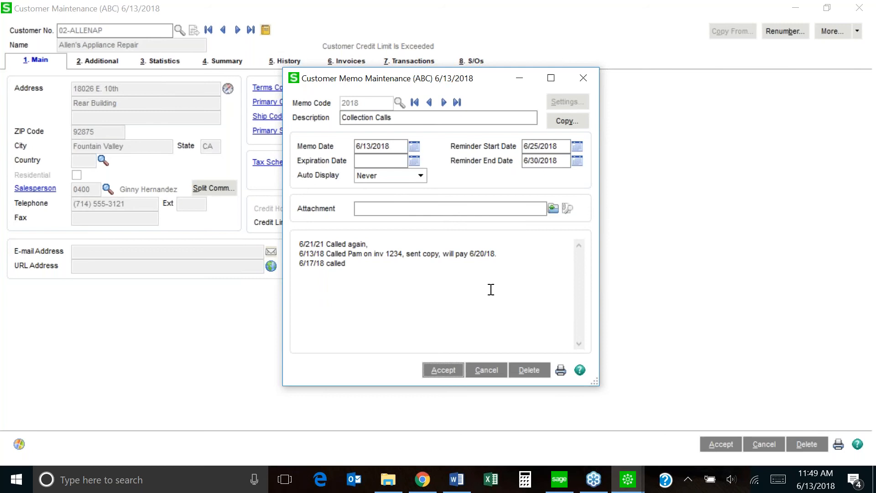
click(409, 208)
click(438, 371)
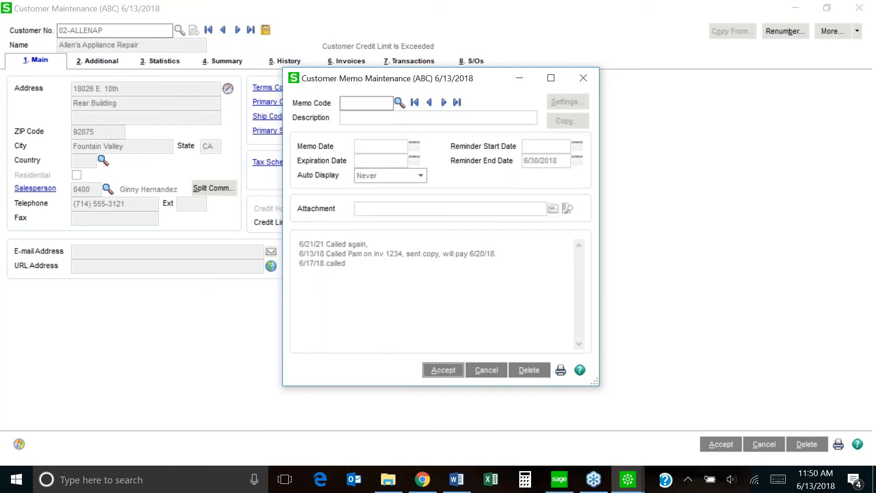
click(584, 78)
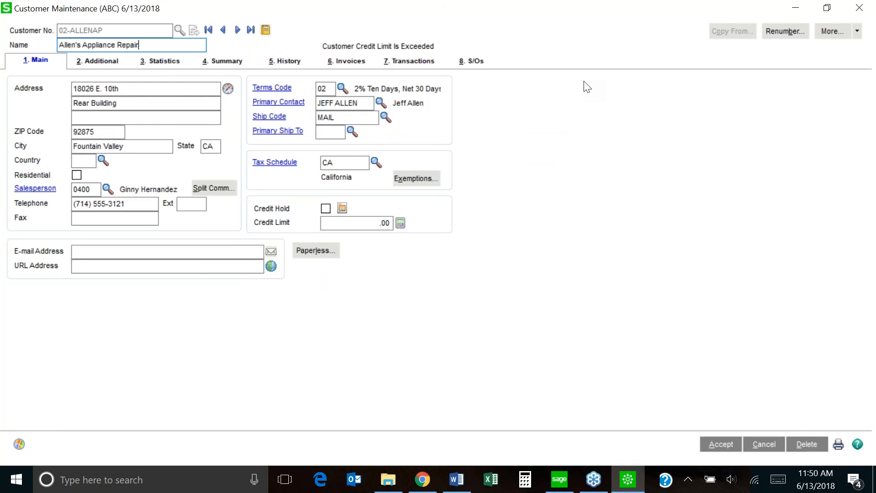
click(861, 8)
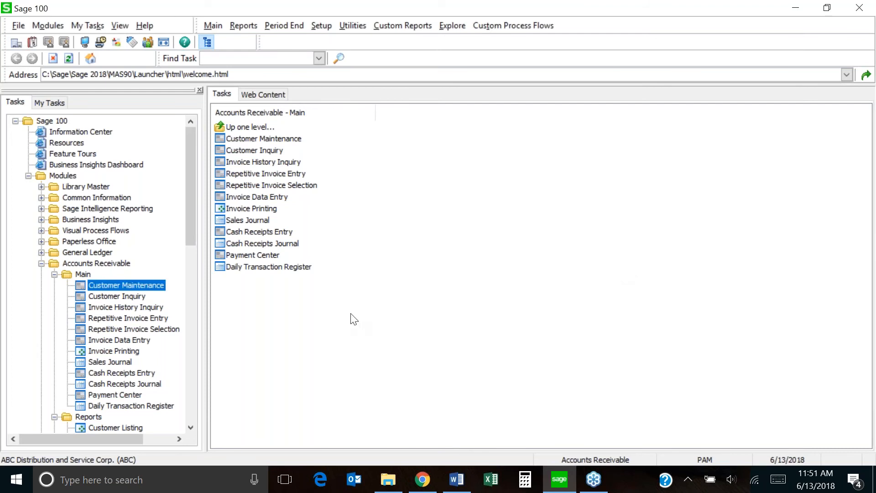
Open A/R Repetitive Invoice Entry from the Accounts Receivable Main tasks.
double_click(103, 319)
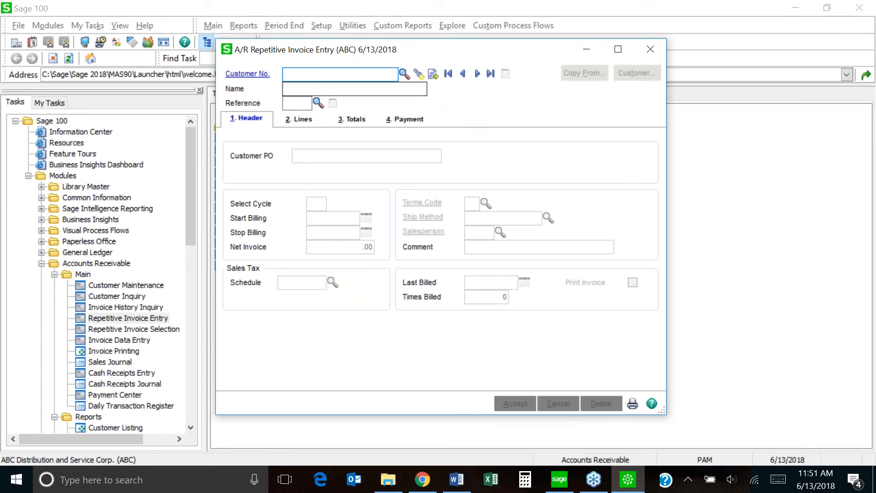
Load Shepard Motorworks' repetitive invoice 0030, set its select cycle to 15, and accept it.
click(419, 76)
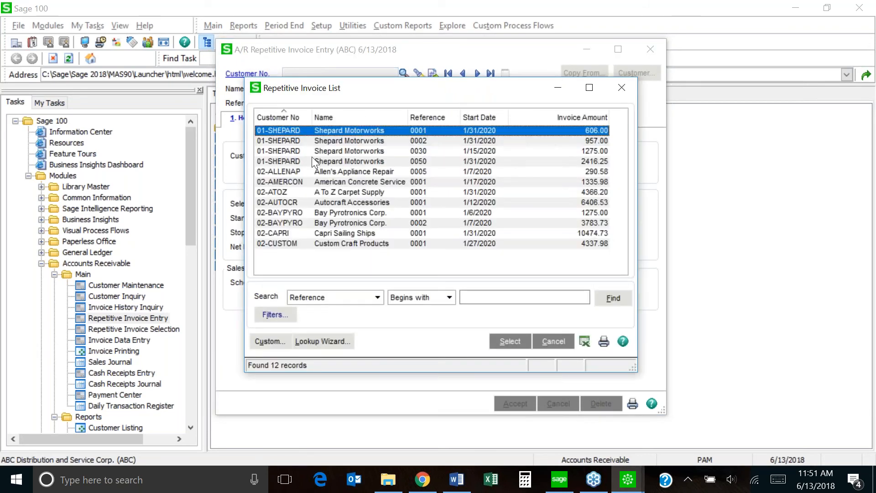
double_click(331, 153)
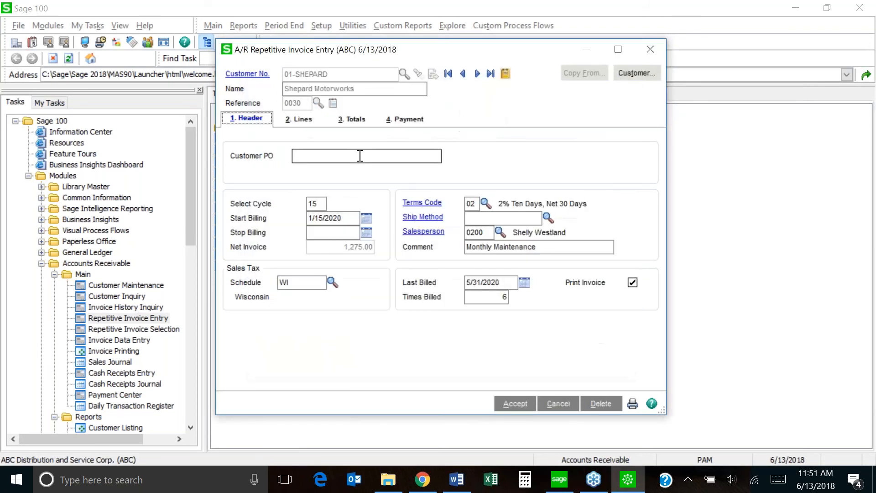
click(298, 121)
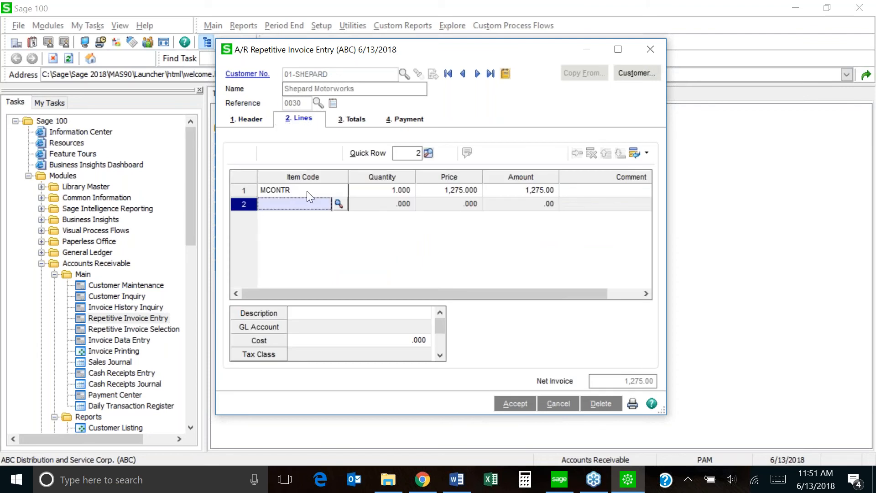
click(248, 123)
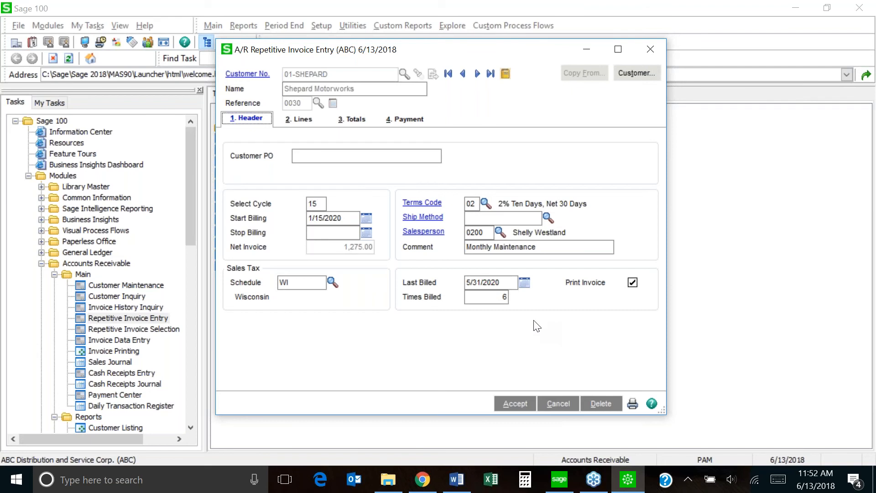
click(322, 202)
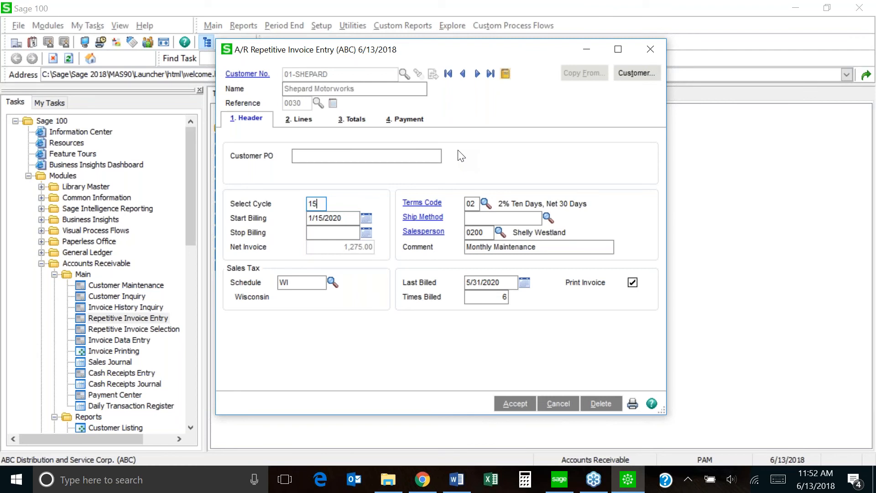
click(520, 403)
Close invoice entry and start Repetitive Invoice Selection with new batch 00002.
click(650, 48)
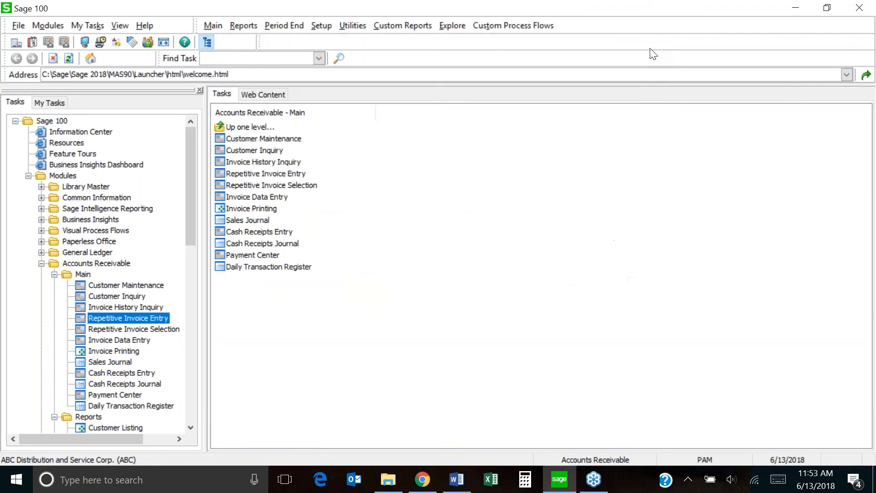
click(145, 330)
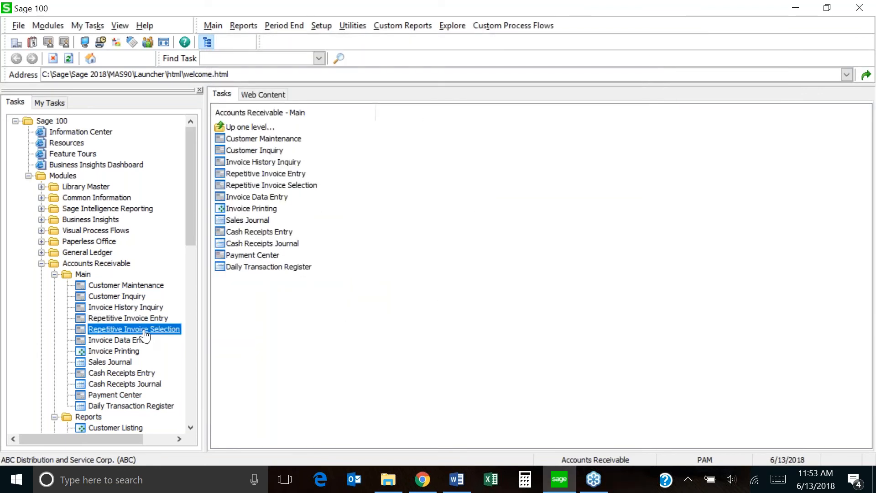
double_click(141, 329)
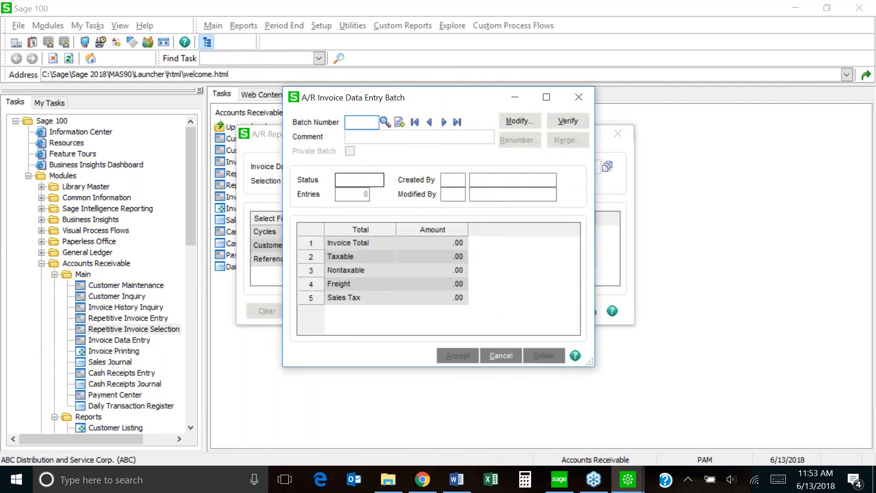
click(401, 127)
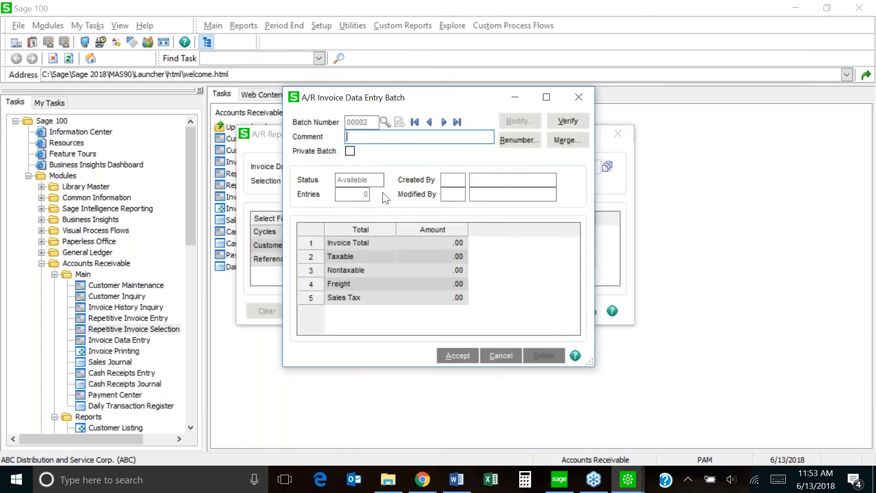
click(458, 355)
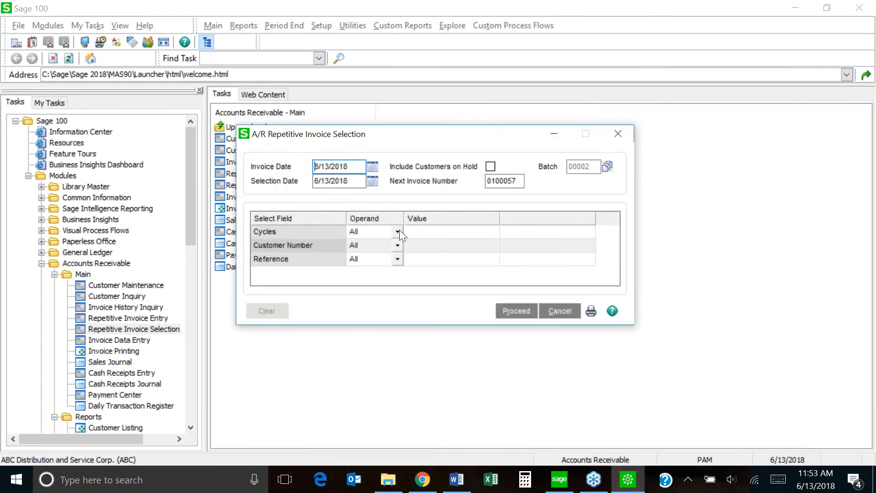
Set the Cycles selection criterion to Equal to 15.
click(399, 229)
click(377, 312)
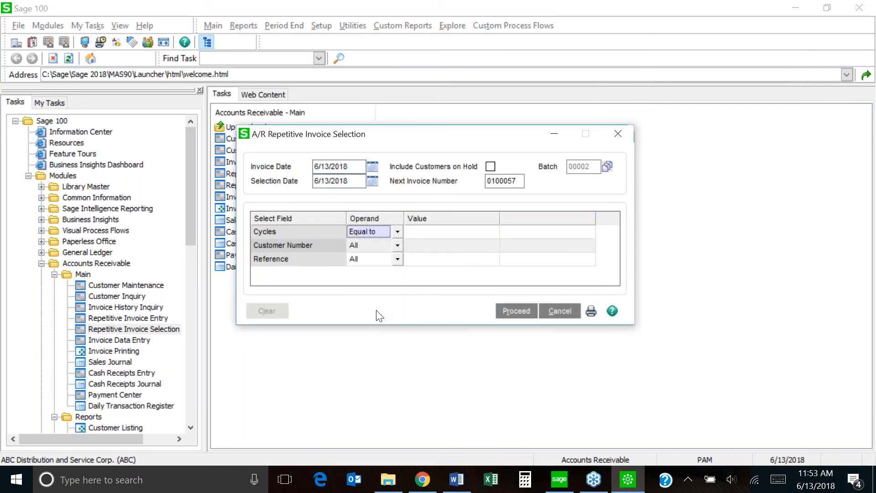
click(492, 232)
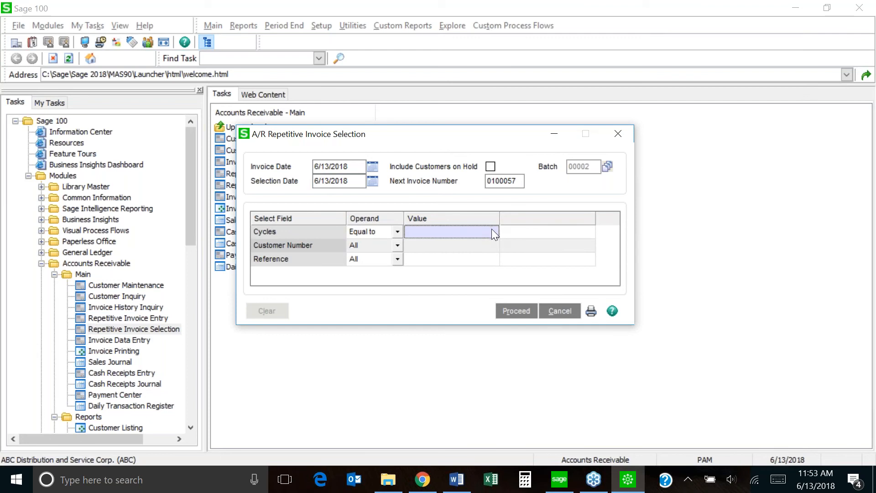
text(15)
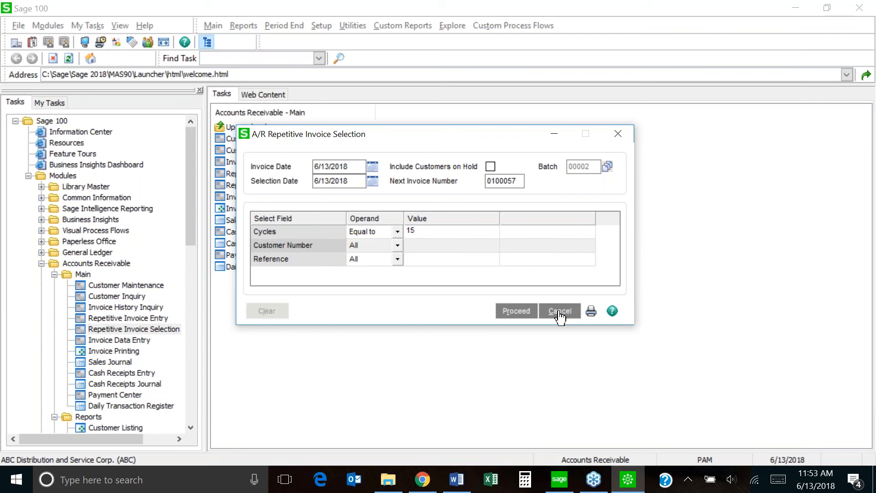
Close Repetitive Invoice Selection without running it and collapse the Main and Reports folders.
click(618, 133)
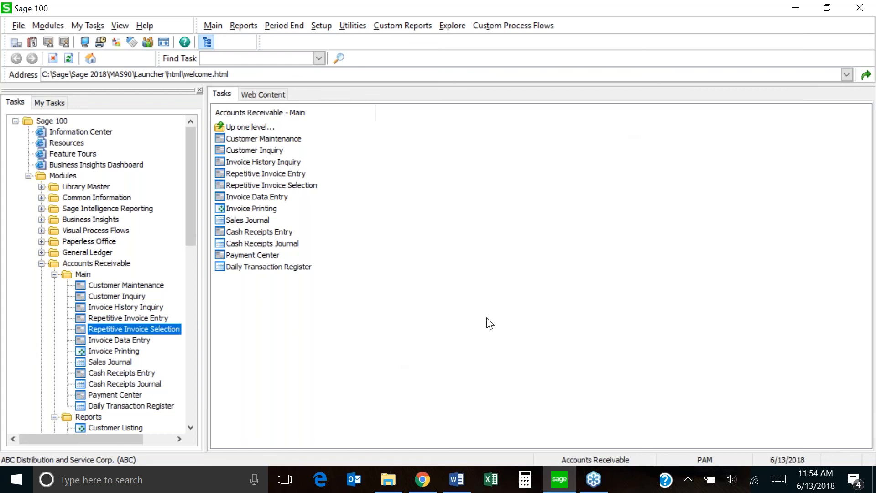
click(54, 275)
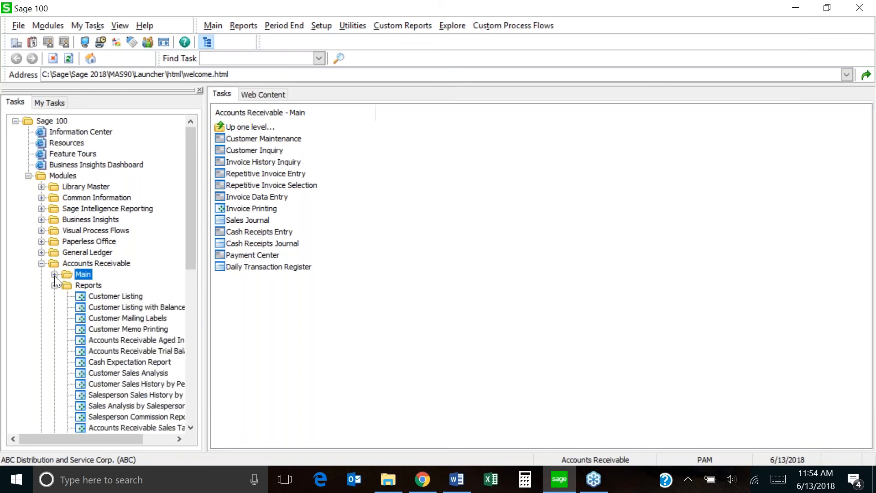
click(54, 286)
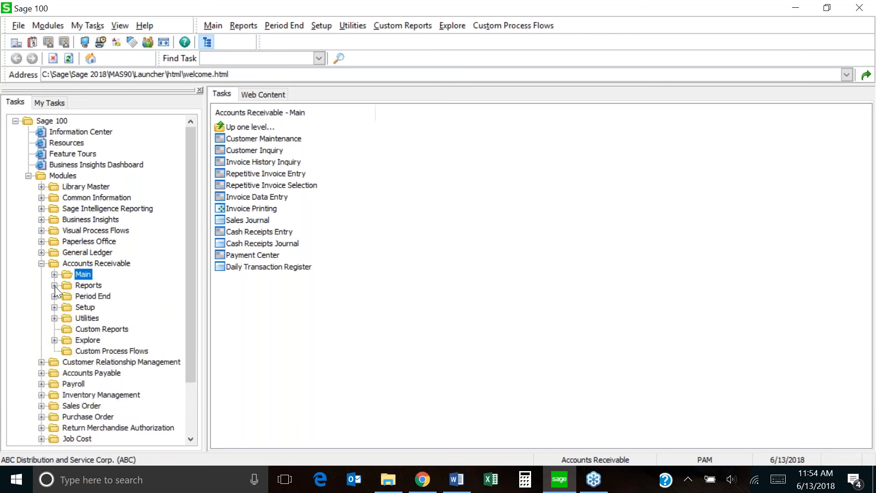
Show the Accounts Receivable Utilities task list from the Tasks tree.
double_click(88, 319)
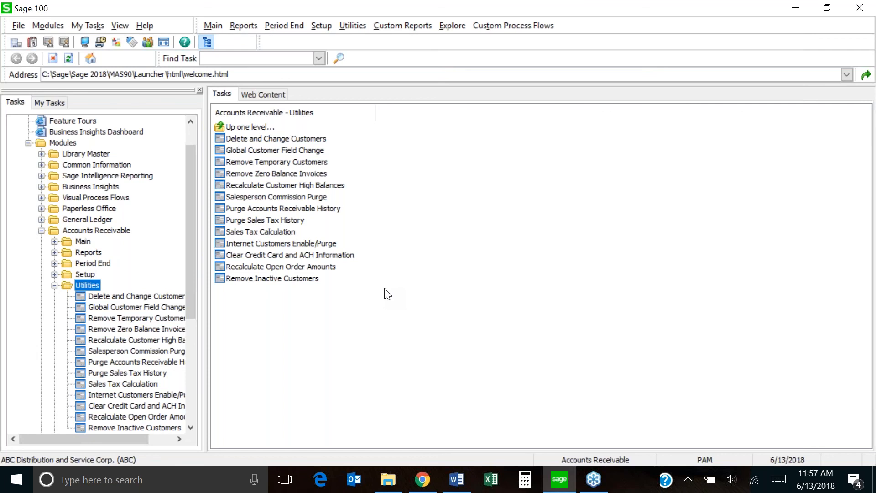
Collapse the Utilities folder in the Tasks tree, keeping its task list displayed.
click(55, 285)
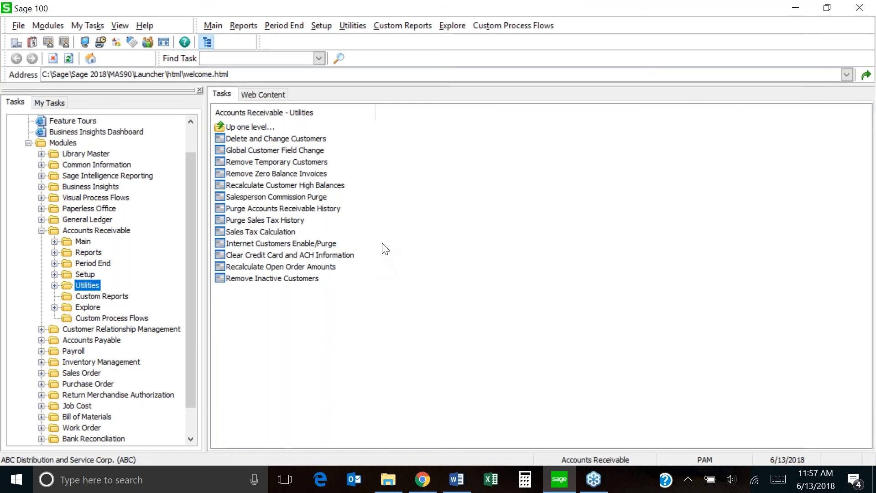
Open Global Customer Field Change and scroll its Main grid through fields like Credit Limit and Salesperson.
click(273, 153)
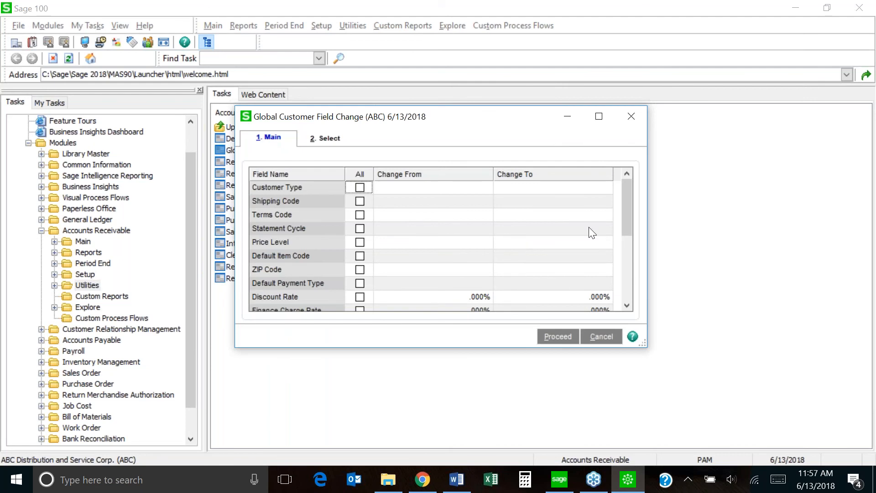
drag(625, 217, 622, 289)
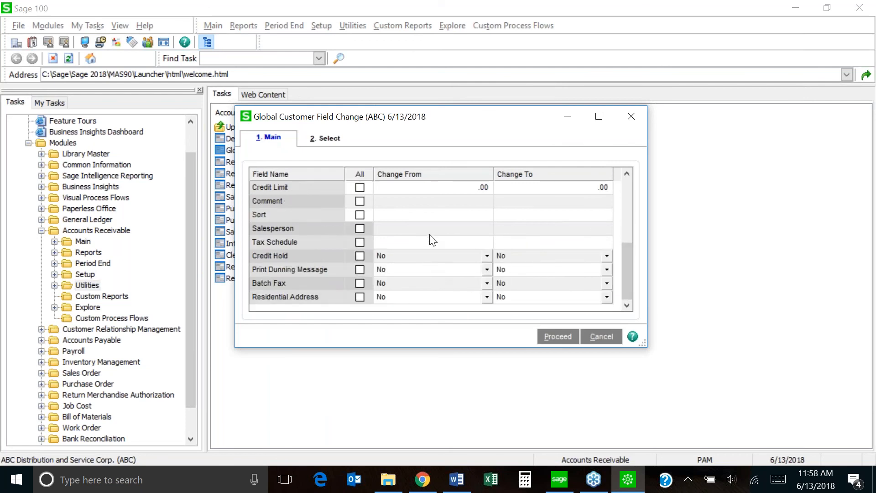
drag(628, 264, 627, 197)
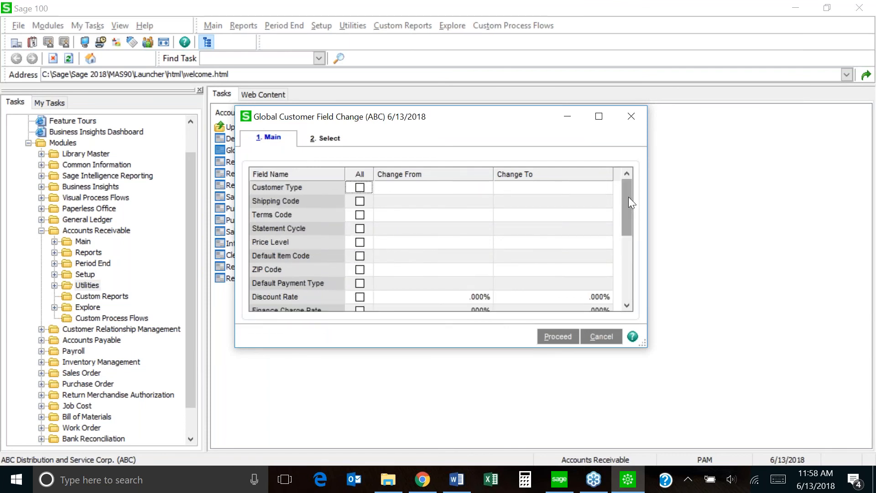
drag(629, 201, 626, 295)
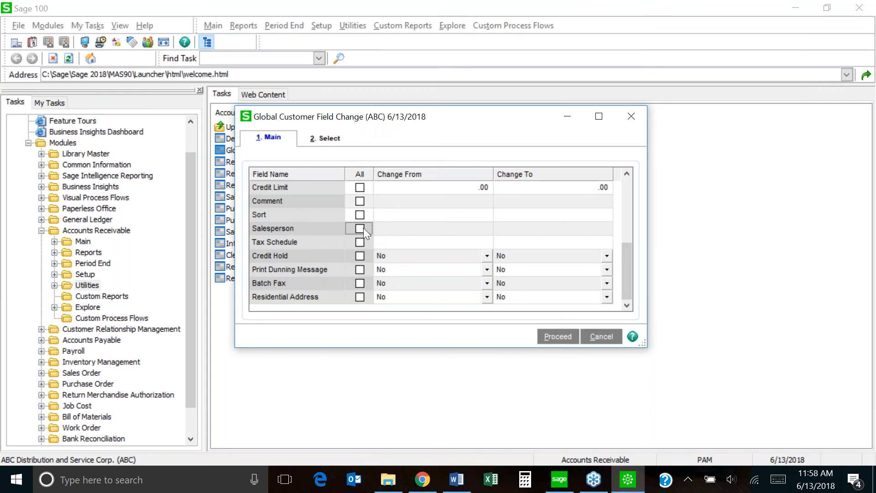
In the Salesperson row, choose 01-0100 as Change From and 01-0300 as Change To via lookups.
click(448, 232)
click(483, 229)
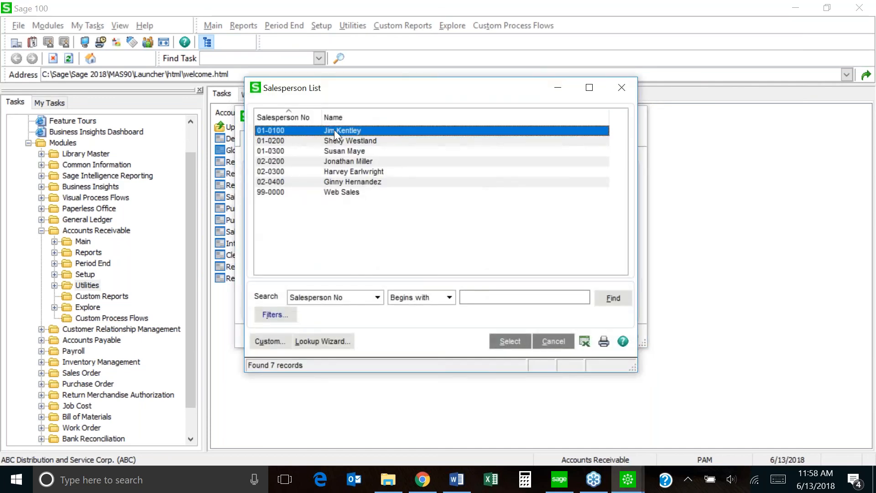
double_click(334, 130)
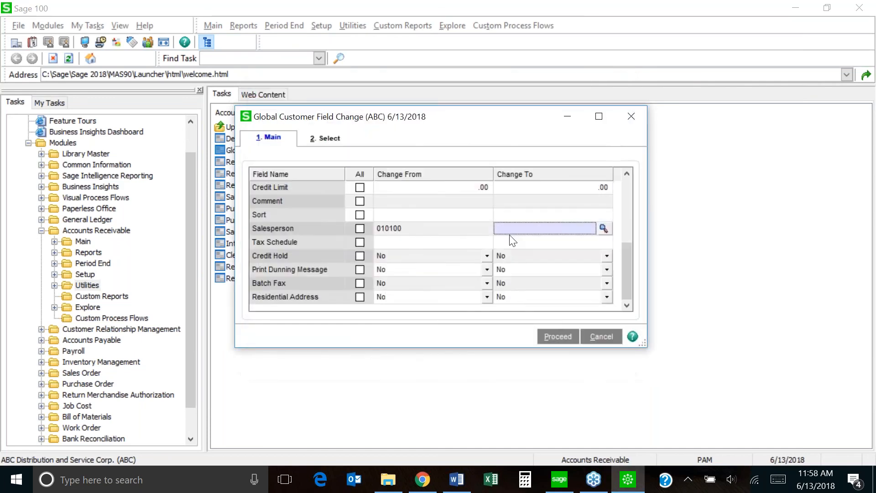
click(603, 228)
double_click(338, 151)
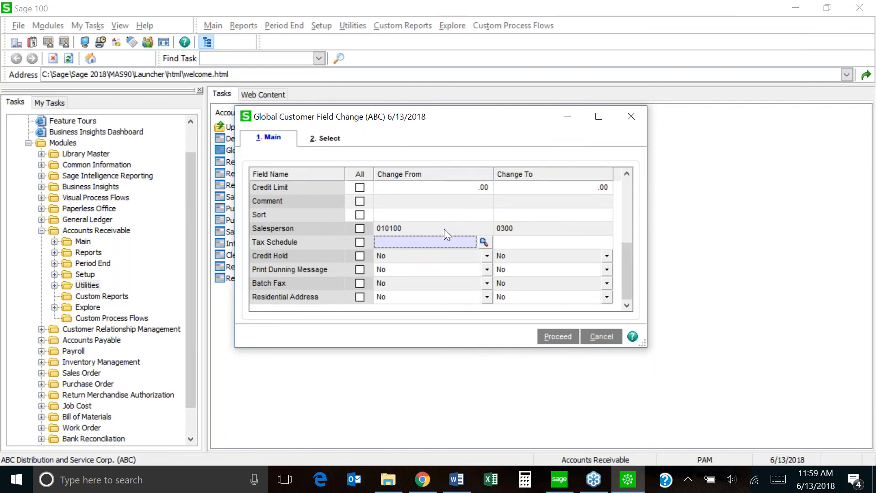
scroll(412, 276, up, 3)
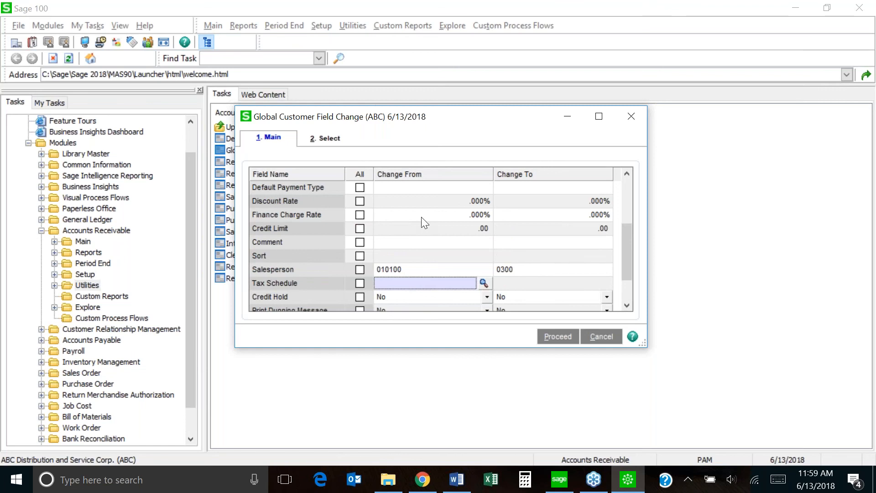
Enter .03 as the Finance Charge Rate Change To value, giving 3.000%.
click(564, 215)
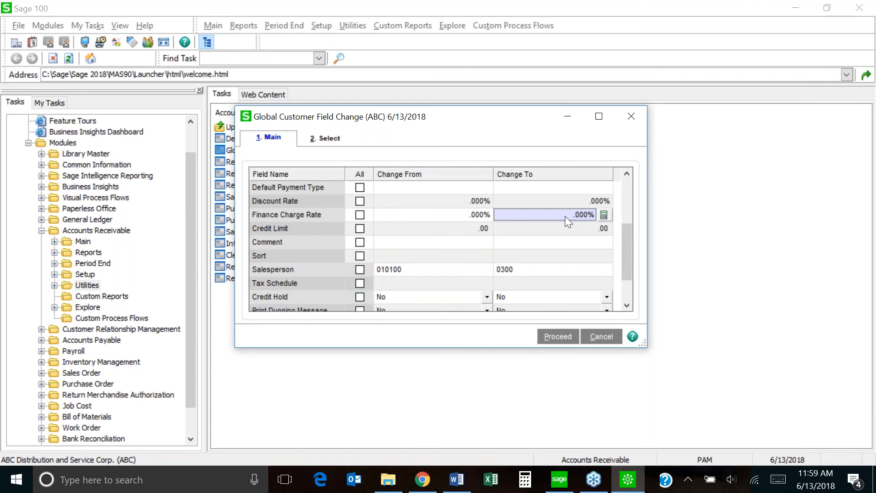
text(.03)
text(.)
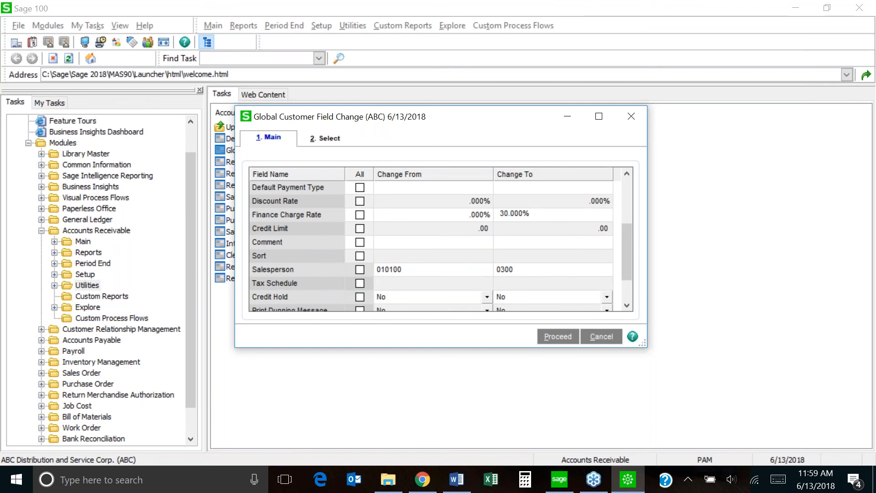
key(BackSpace)
Cancel the pending changes, reopen Global Customer Field Change, browse its grid, then close the window.
click(601, 336)
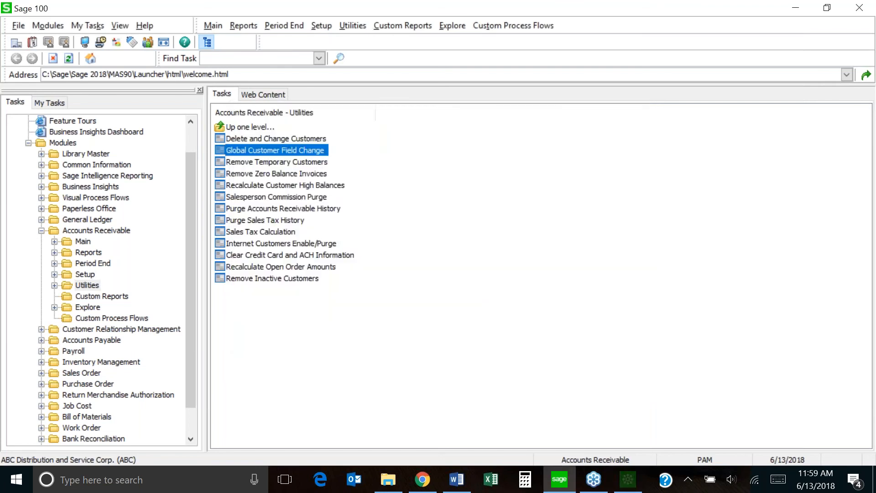
click(277, 154)
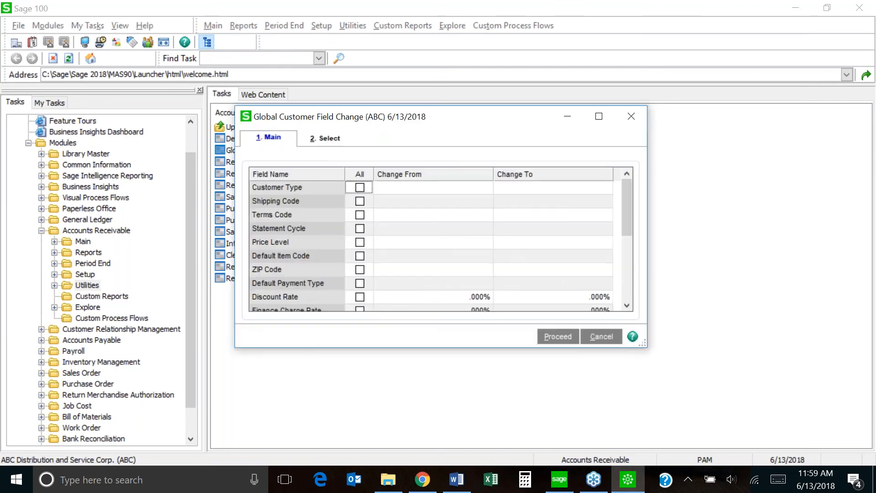
drag(628, 214, 617, 196)
drag(628, 214, 629, 290)
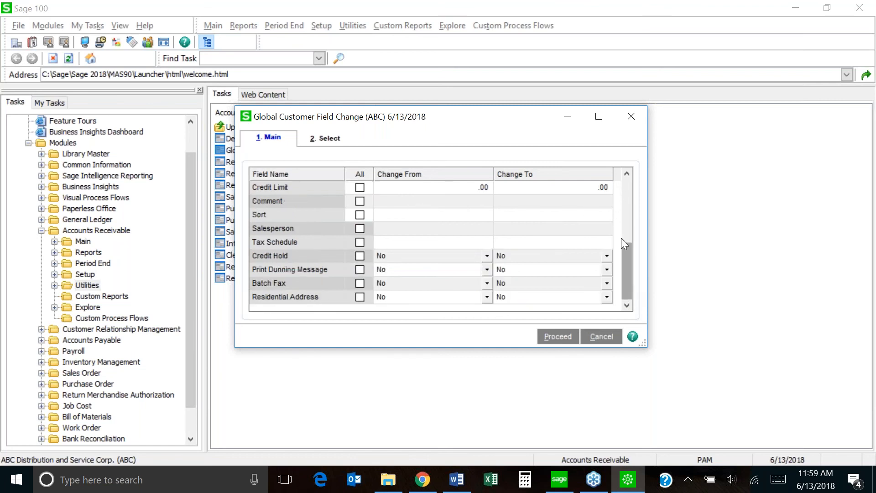
drag(624, 249, 624, 179)
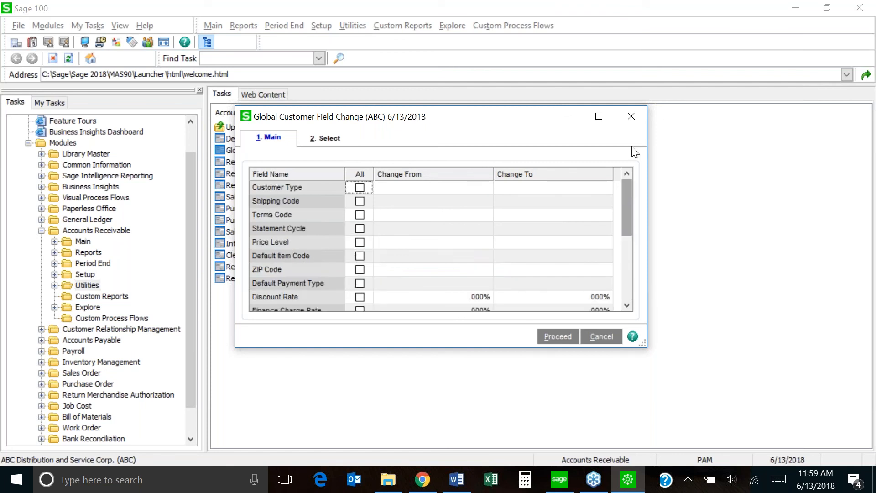
click(635, 120)
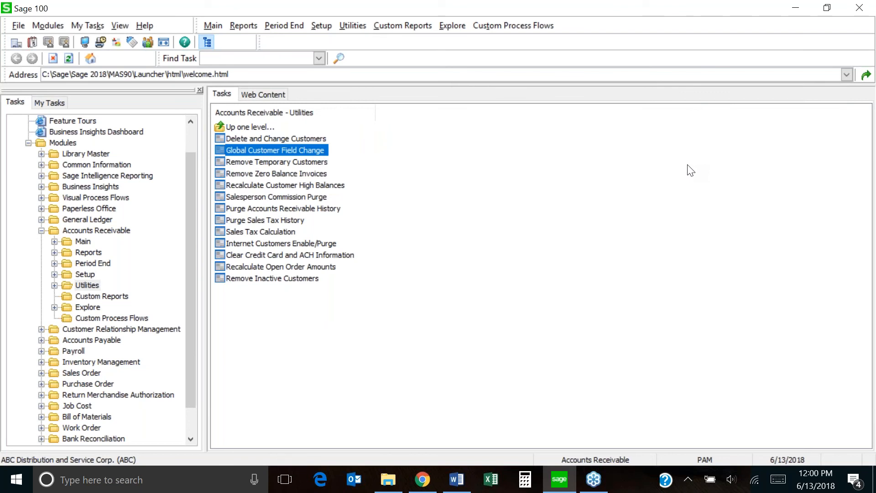